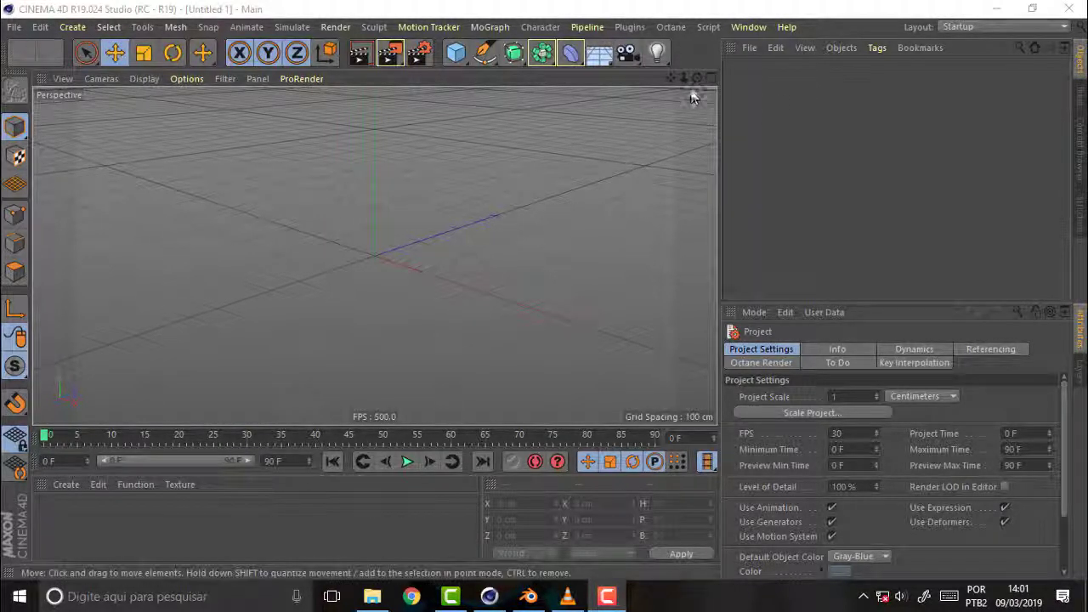
# Orbit the empty scene to a lower, flatter angle and open the MoGraph menu
pyautogui.moveTo(697, 78)
pyautogui.mouseDown()
pyautogui.moveTo(672, 119)
pyautogui.moveTo(508, 244)
pyautogui.mouseUp()
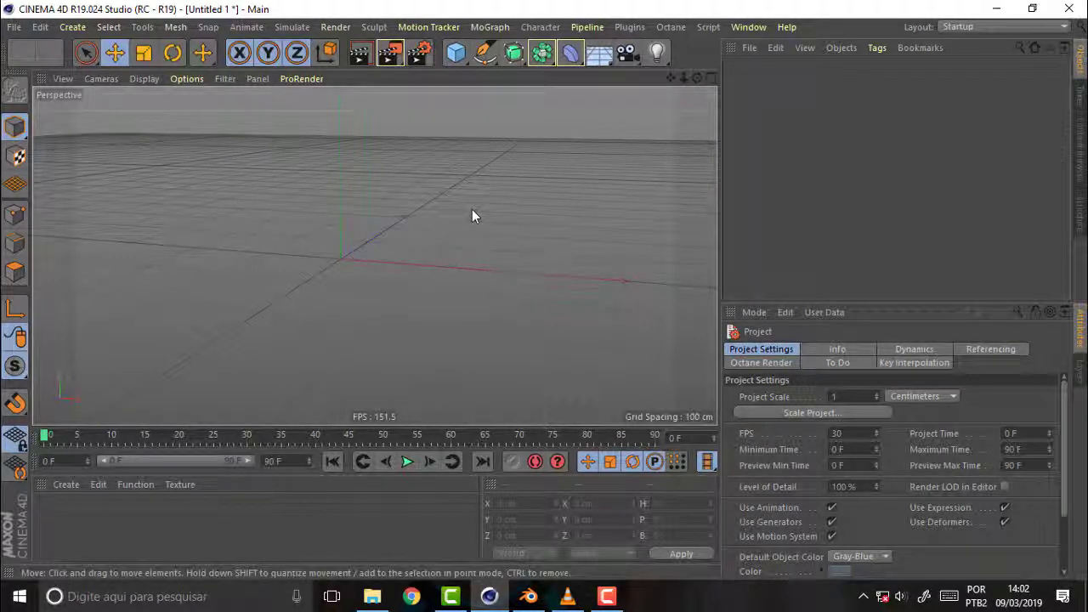
pyautogui.click(489, 28)
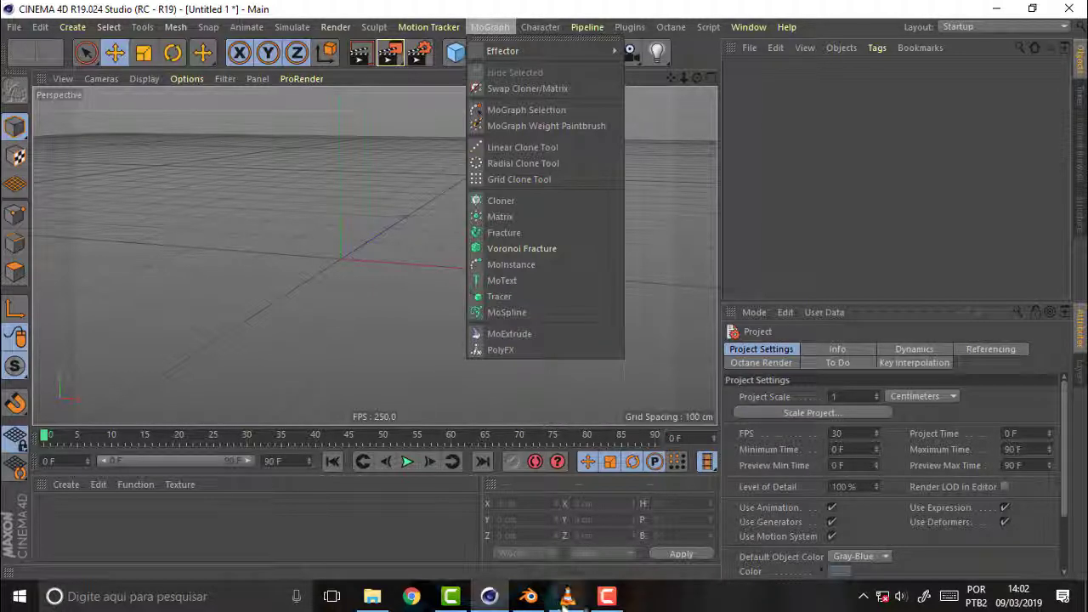
# Bring the VLC tutorial, paused on the CineBlend MoText, to the front
pyautogui.click(569, 596)
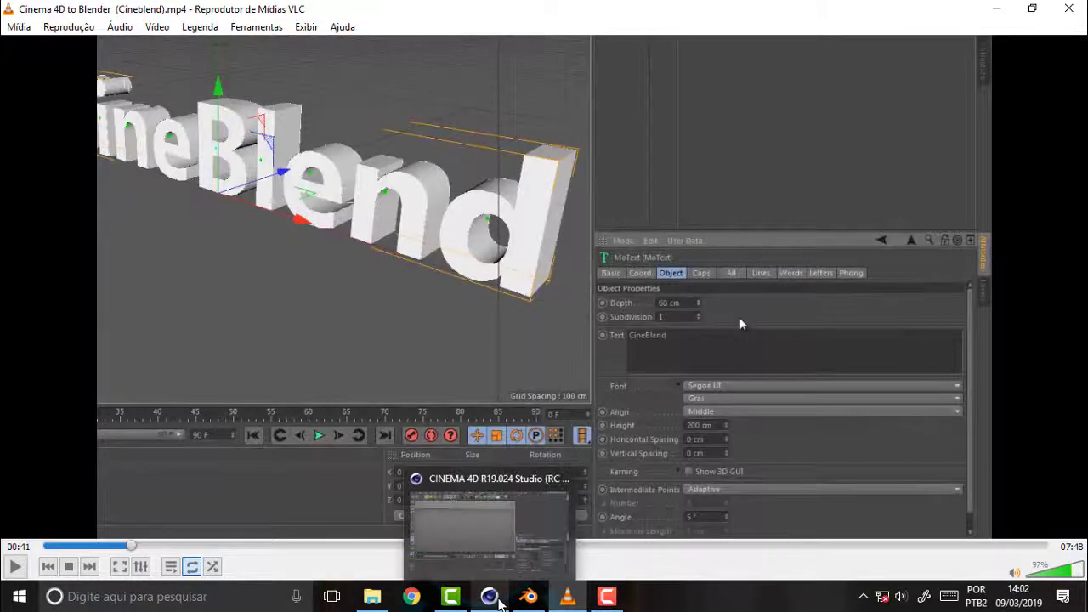
# Back in Cinema 4D, add a MoText object and slide it left along X
pyautogui.click(491, 598)
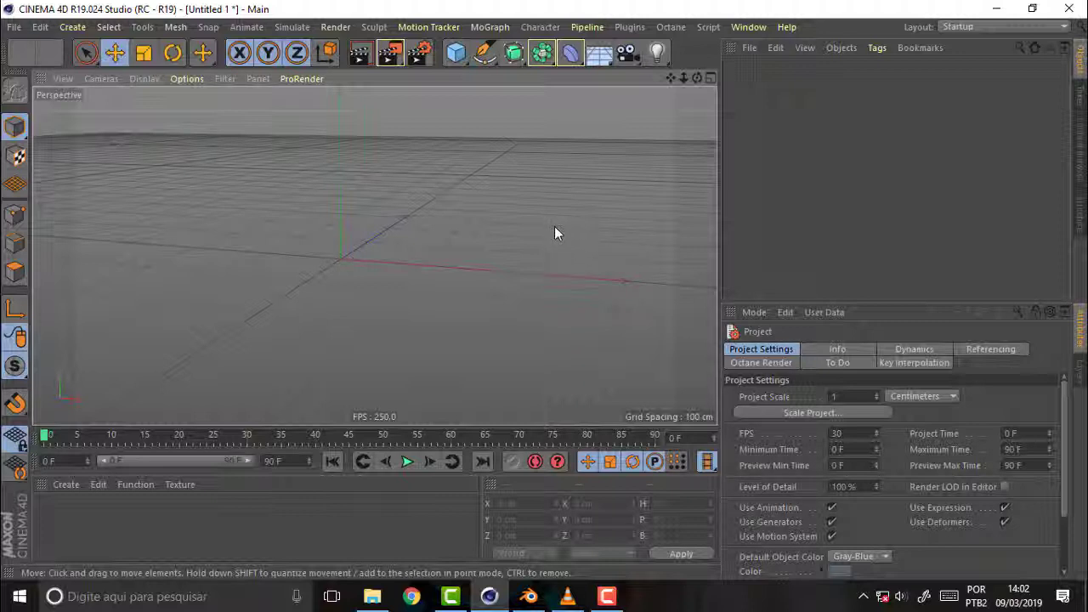
pyautogui.click(493, 28)
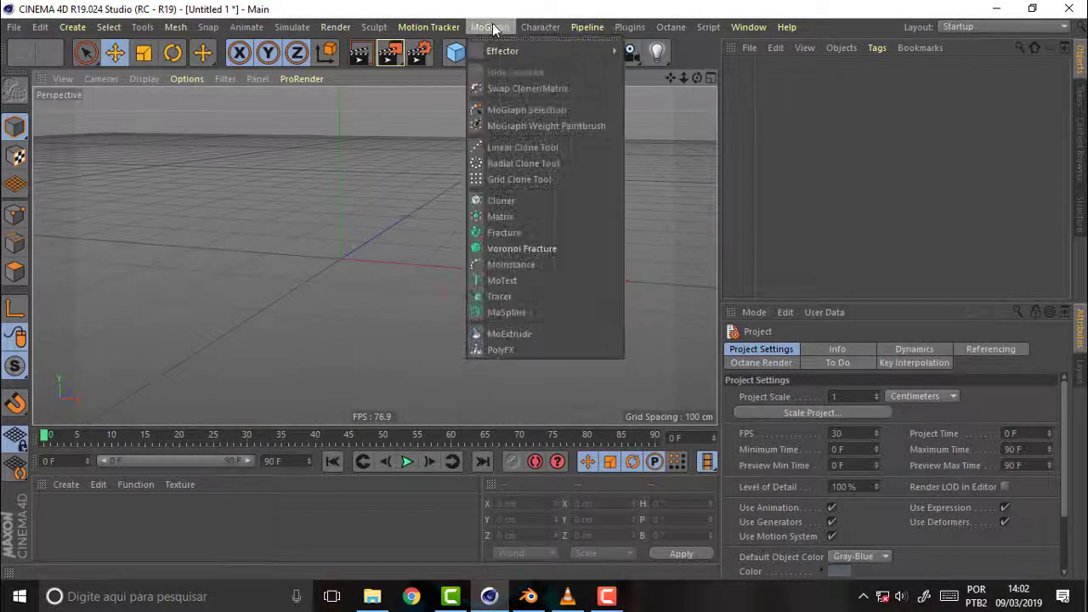
pyautogui.click(515, 281)
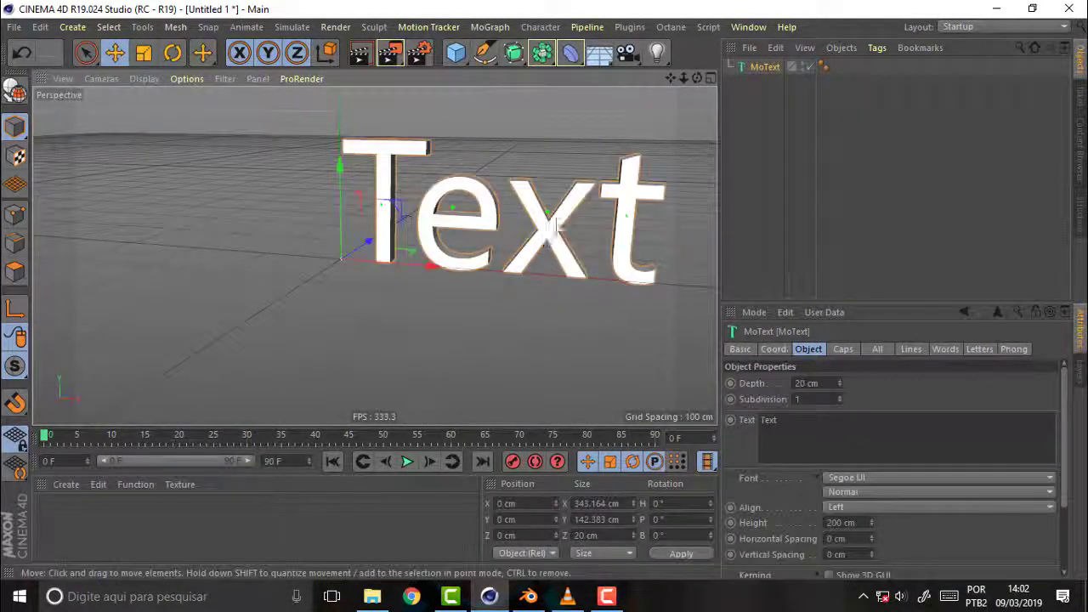
pyautogui.moveTo(398, 267); pyautogui.dragTo(273, 271)
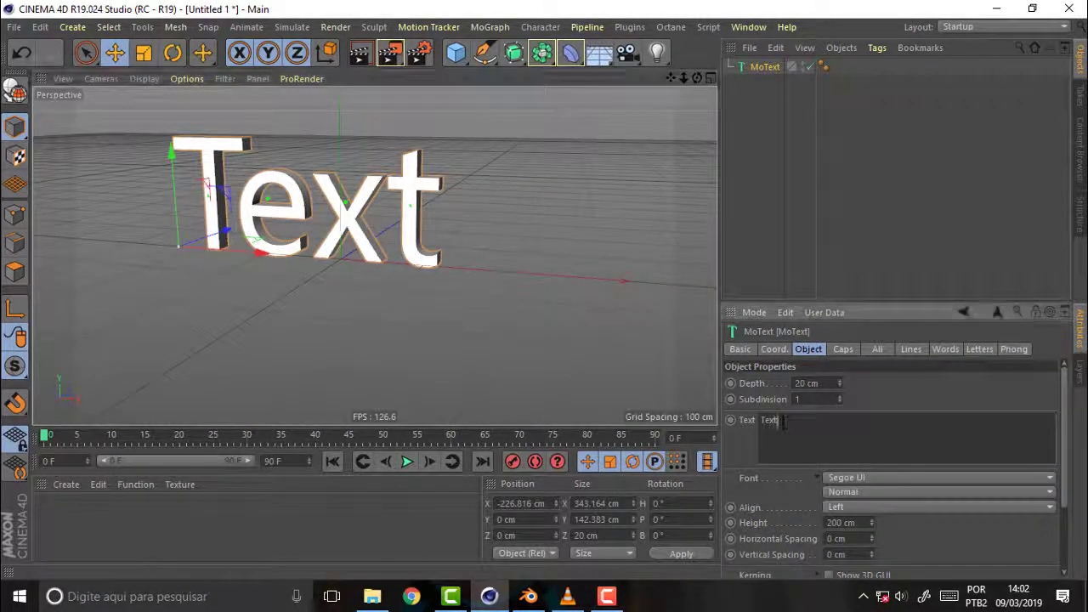
# Change the MoText text to 'C4D to Blender', fixing the 'Belnder' typo
pyautogui.doubleClick(769, 421)
pyautogui.write('C')
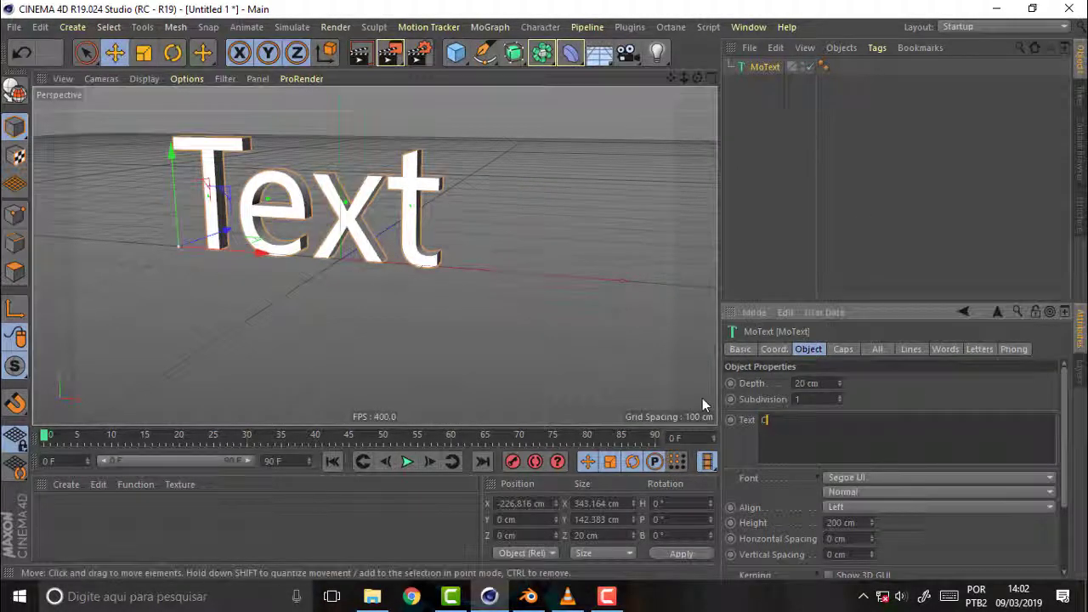
pyautogui.write('4D to ')
pyautogui.write('Beln')
pyautogui.write('der')
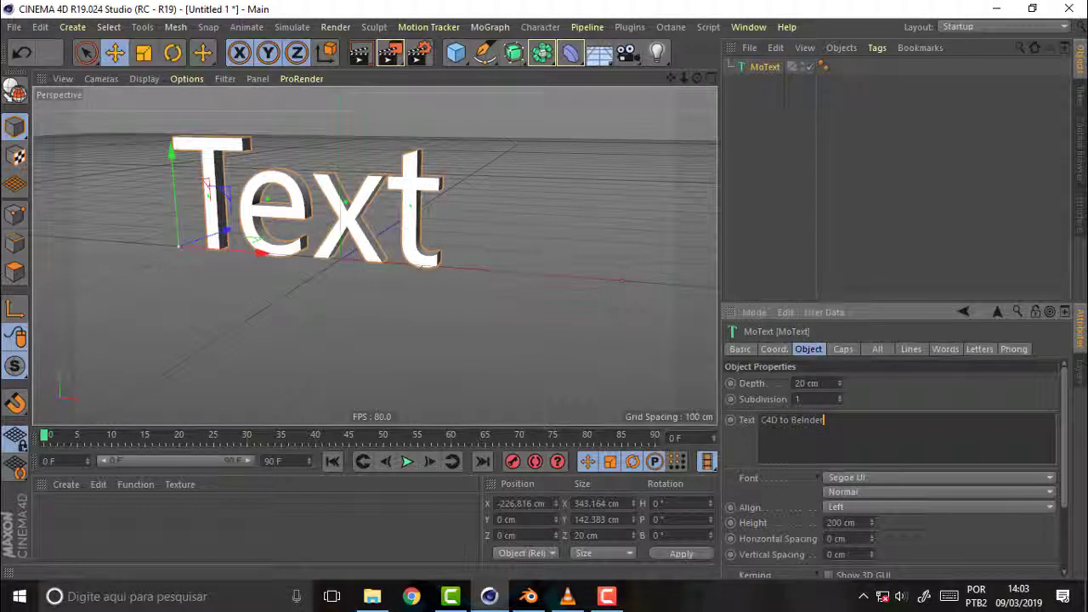
pyautogui.click(804, 420)
pyautogui.press('BackSpace')
pyautogui.press('BackSpace')
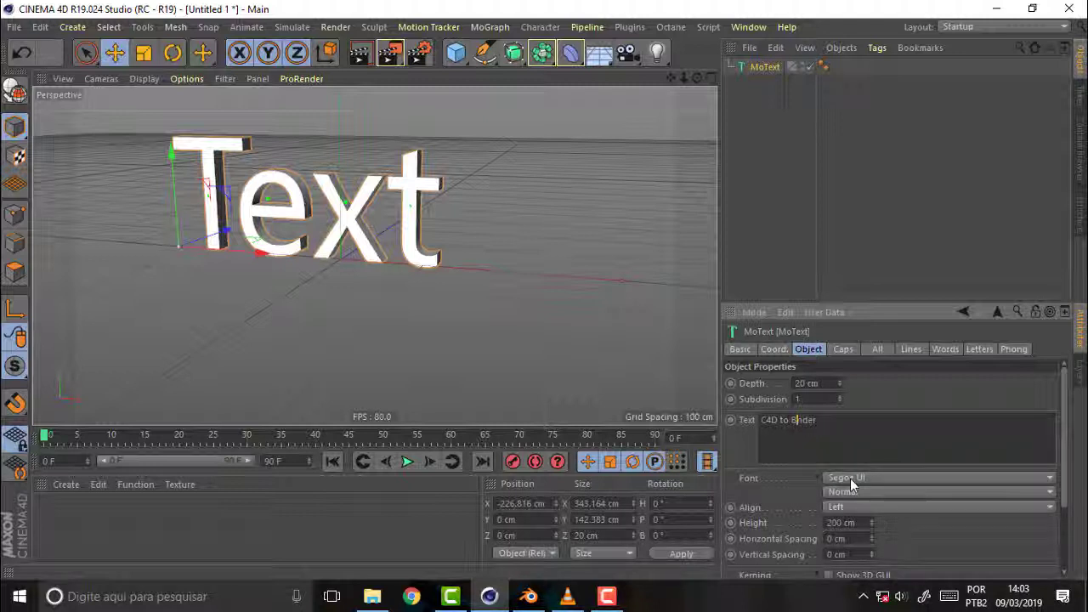
pyautogui.write('le')
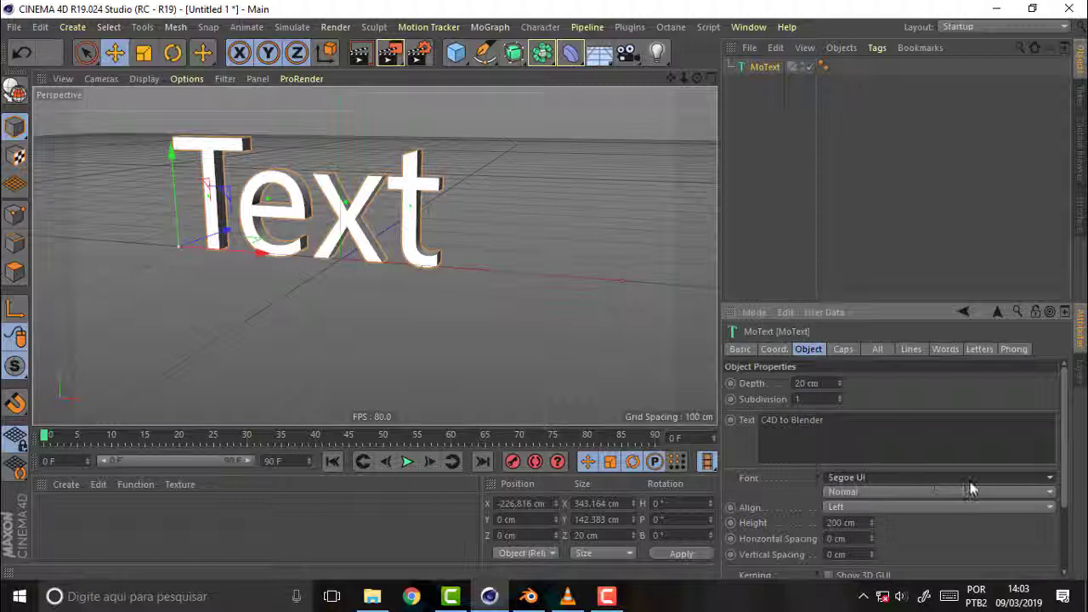
# Pick Gotham (Bold) from the MoText Font list
pyautogui.click(1051, 478)
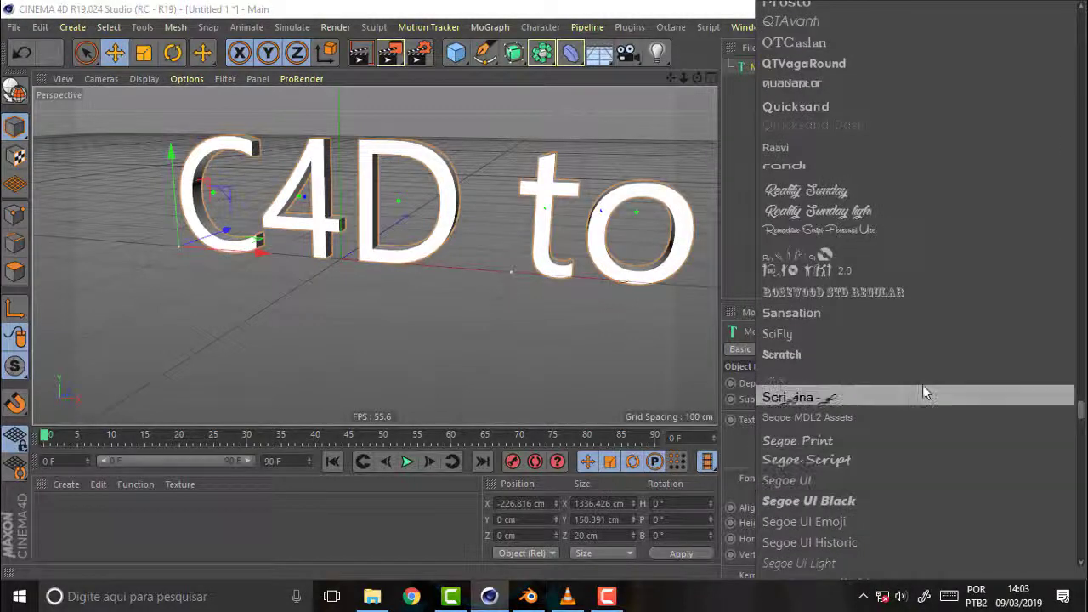
pyautogui.scroll(-5, 893, 252)
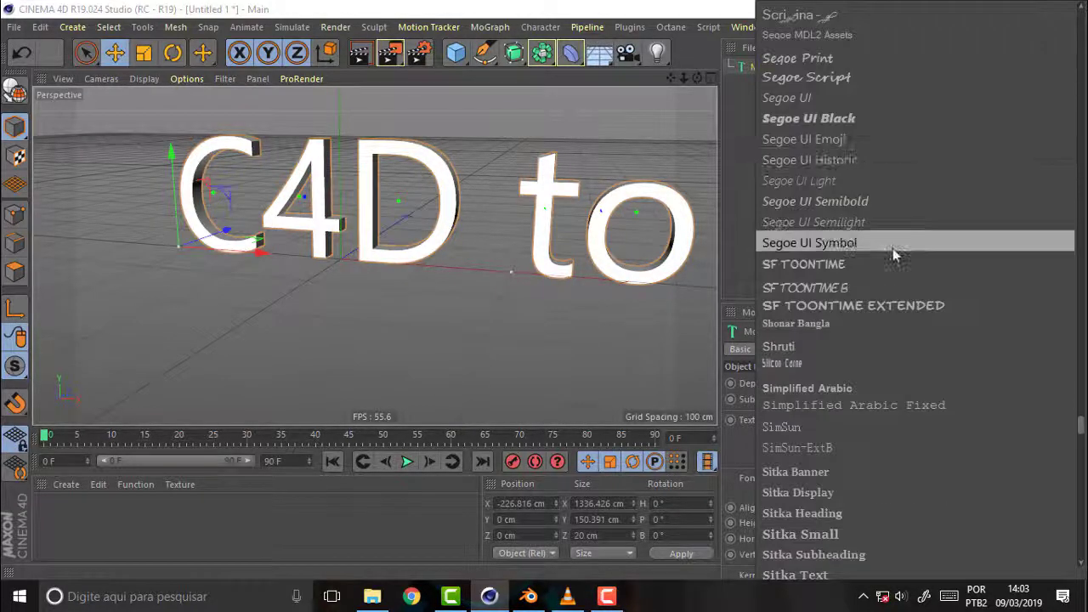
pyautogui.scroll(-5, 895, 252)
pyautogui.scroll(-1, 897, 251)
pyautogui.scroll(-2, 978, 340)
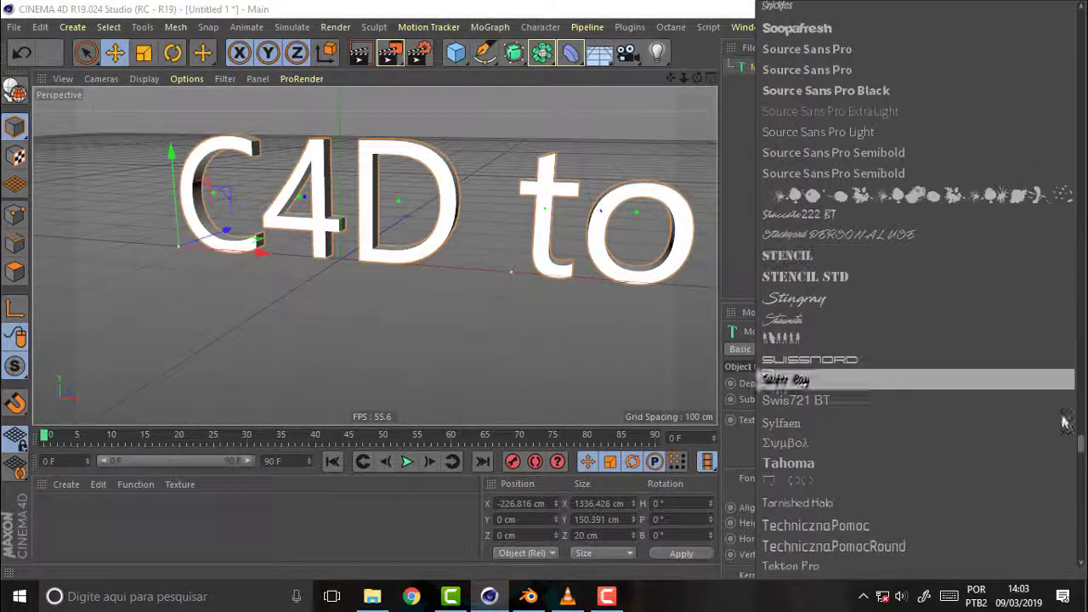
pyautogui.scroll(-5, 1068, 425)
pyautogui.scroll(-5, 1067, 427)
pyautogui.scroll(-5, 1067, 429)
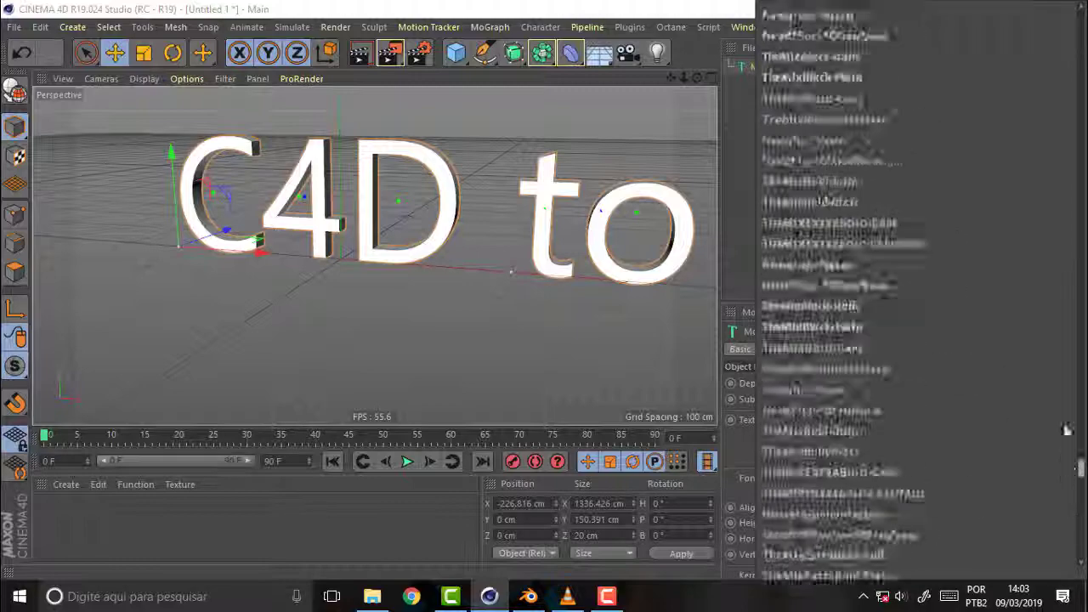
pyautogui.moveTo(1078, 466)
pyautogui.mouseDown()
pyautogui.moveTo(1036, 195)
pyautogui.moveTo(1037, 215)
pyautogui.mouseUp()
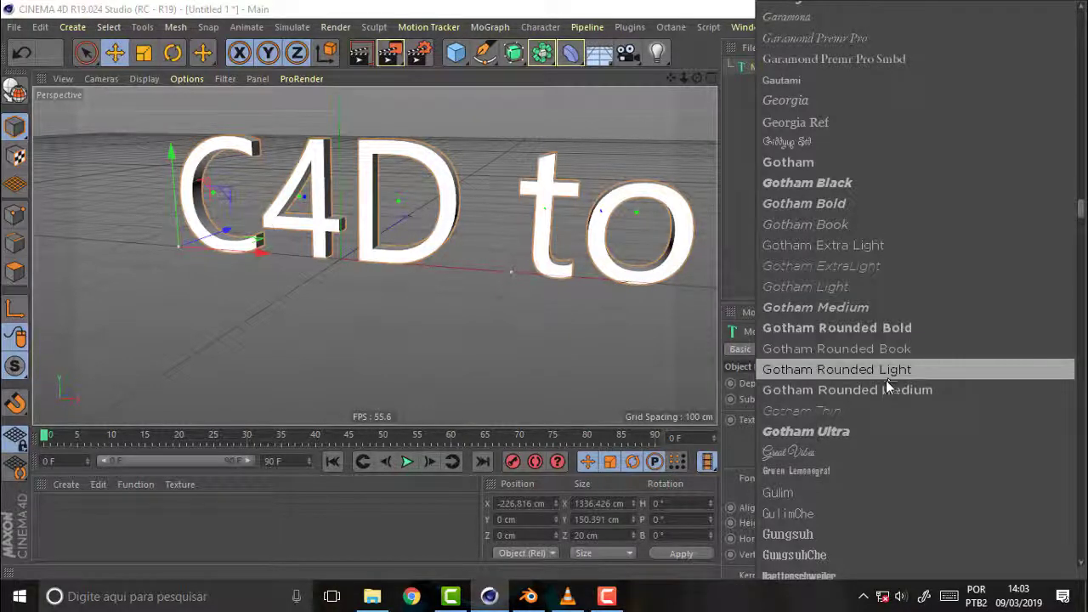
pyautogui.click(796, 164)
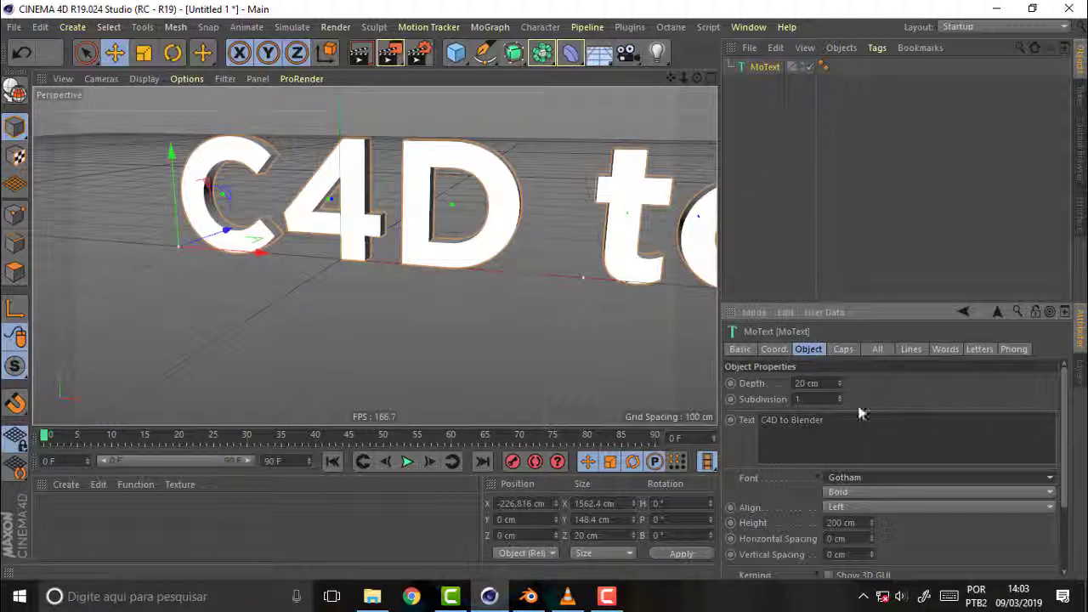
# Set the text Depth to 37 cm and Horizontal Spacing to -21 cm, zooming out to frame it
pyautogui.moveTo(842, 384)
pyautogui.mouseDown()
pyautogui.moveTo(841, 357)
pyautogui.moveTo(844, 400)
pyautogui.mouseUp()
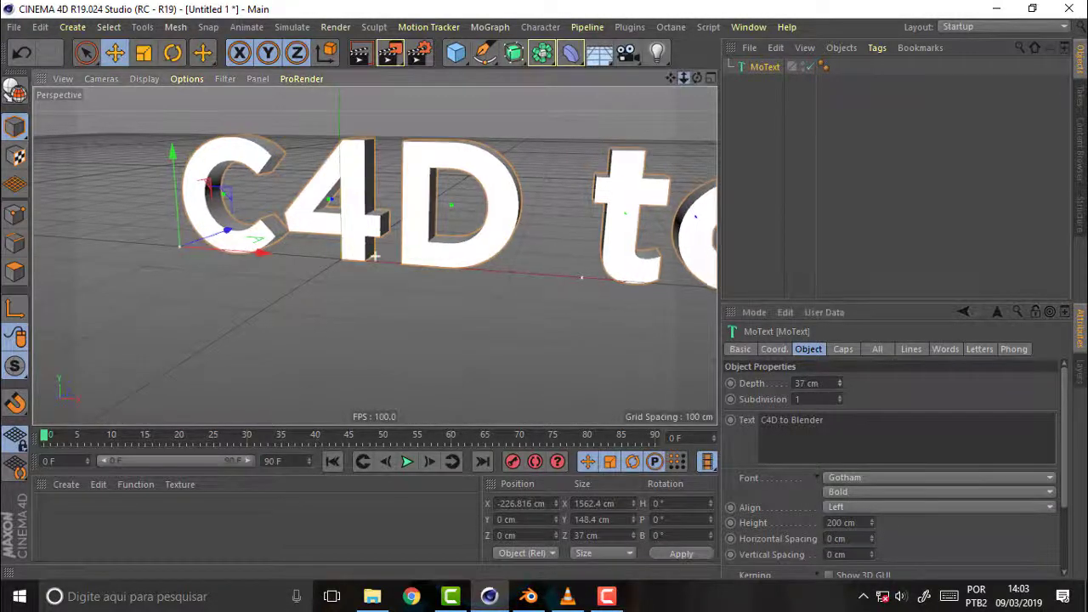
pyautogui.moveTo(684, 77)
pyautogui.mouseDown()
pyautogui.moveTo(672, 93)
pyautogui.moveTo(706, 68)
pyautogui.mouseUp()
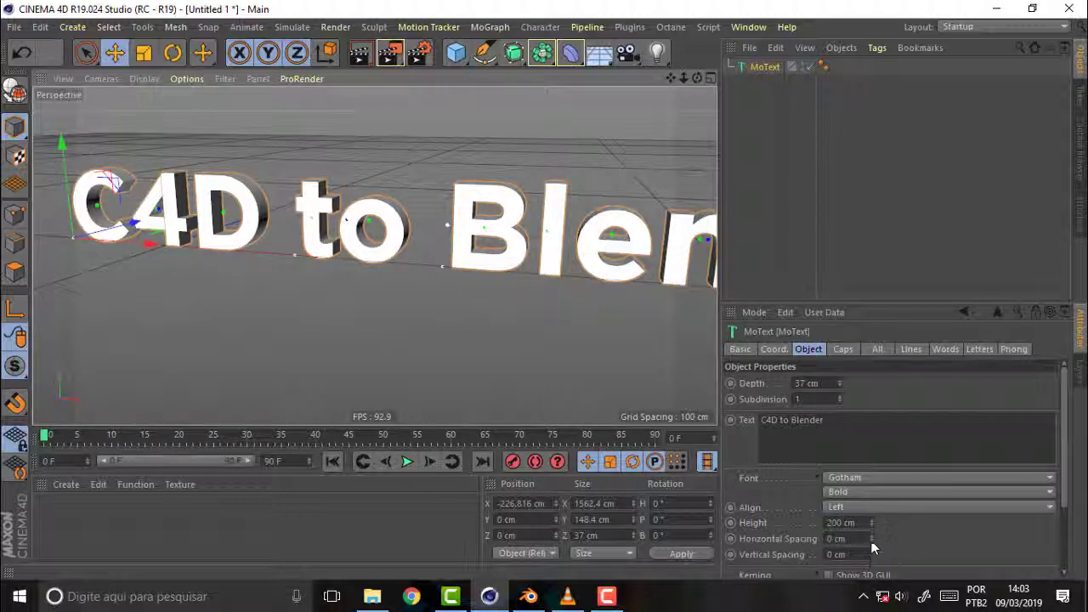
pyautogui.moveTo(872, 539)
pyautogui.mouseDown()
pyautogui.moveTo(871, 561)
pyautogui.moveTo(867, 524)
pyautogui.mouseUp()
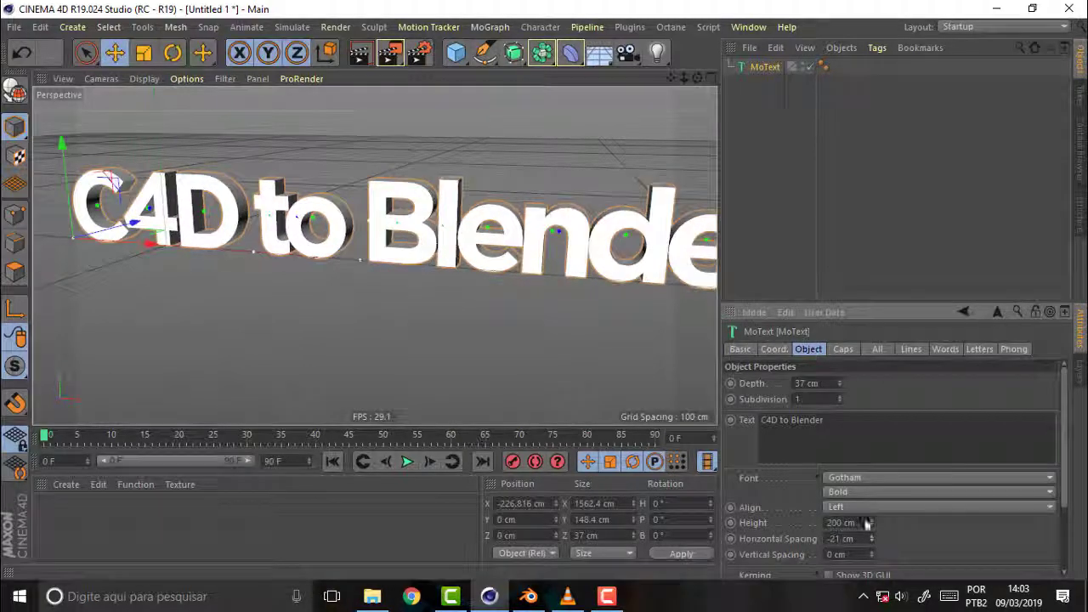
pyautogui.moveTo(684, 78)
pyautogui.mouseDown()
pyautogui.moveTo(668, 81)
pyautogui.moveTo(684, 78)
pyautogui.mouseUp()
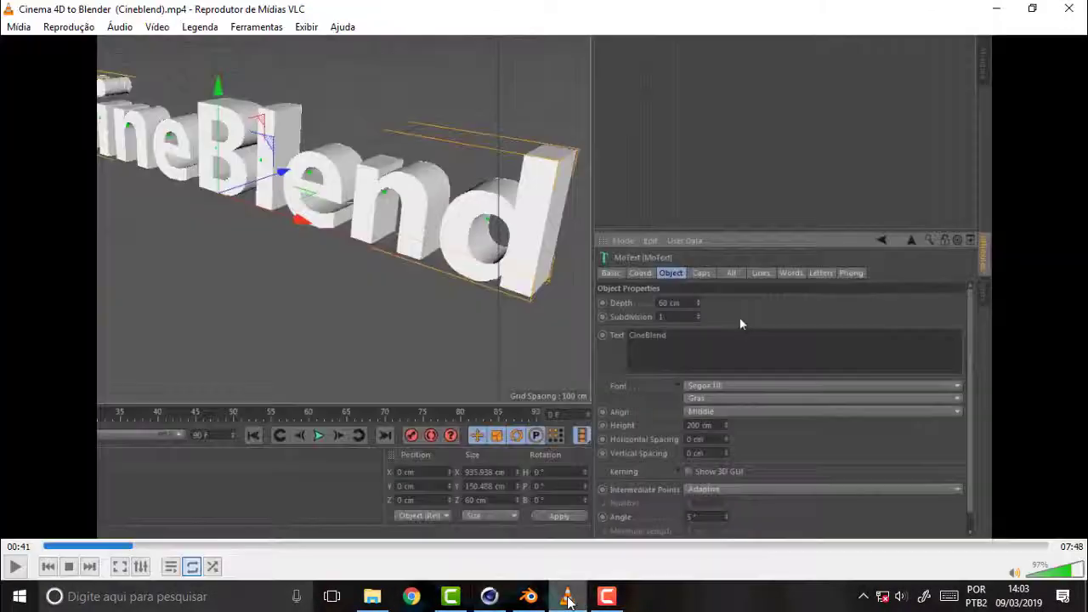
pyautogui.click(569, 597)
# Set the start cap to Fillet Cap with a 2 cm radius and 3 steps
pyautogui.click(568, 597)
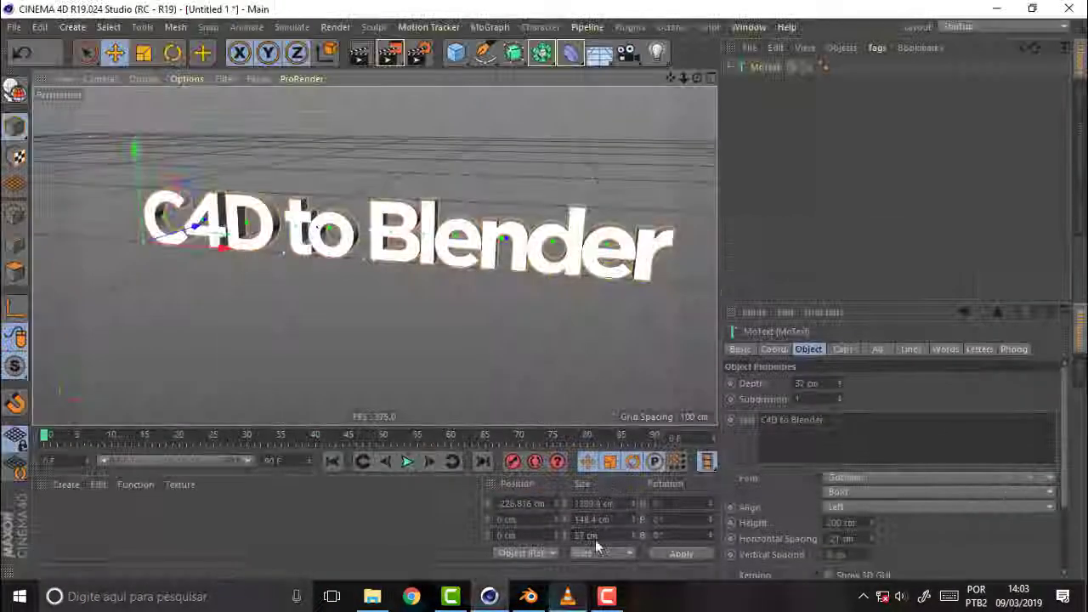
pyautogui.click(845, 350)
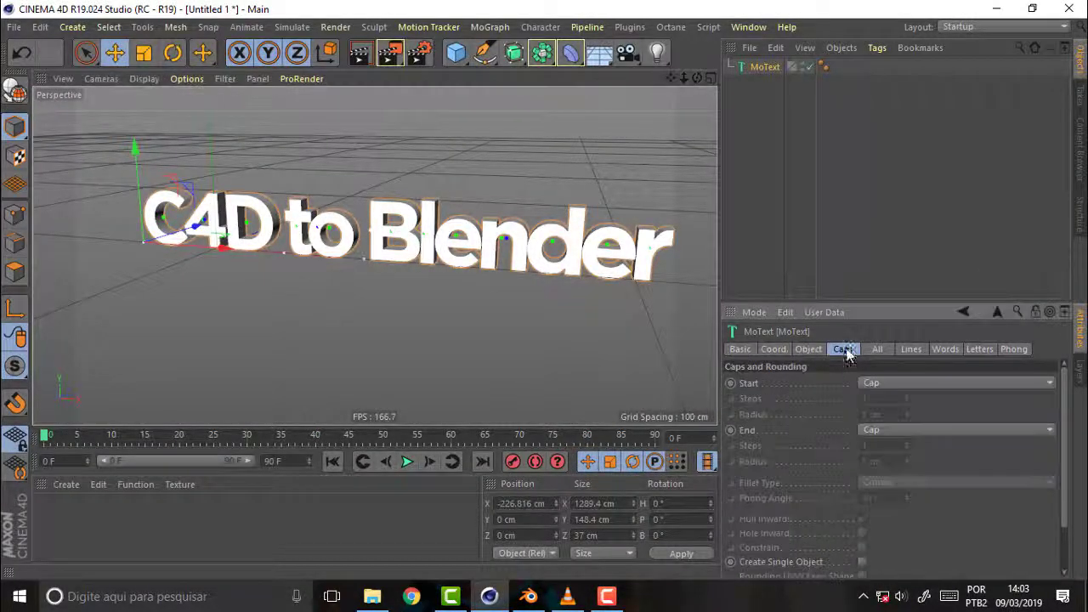
pyautogui.click(935, 387)
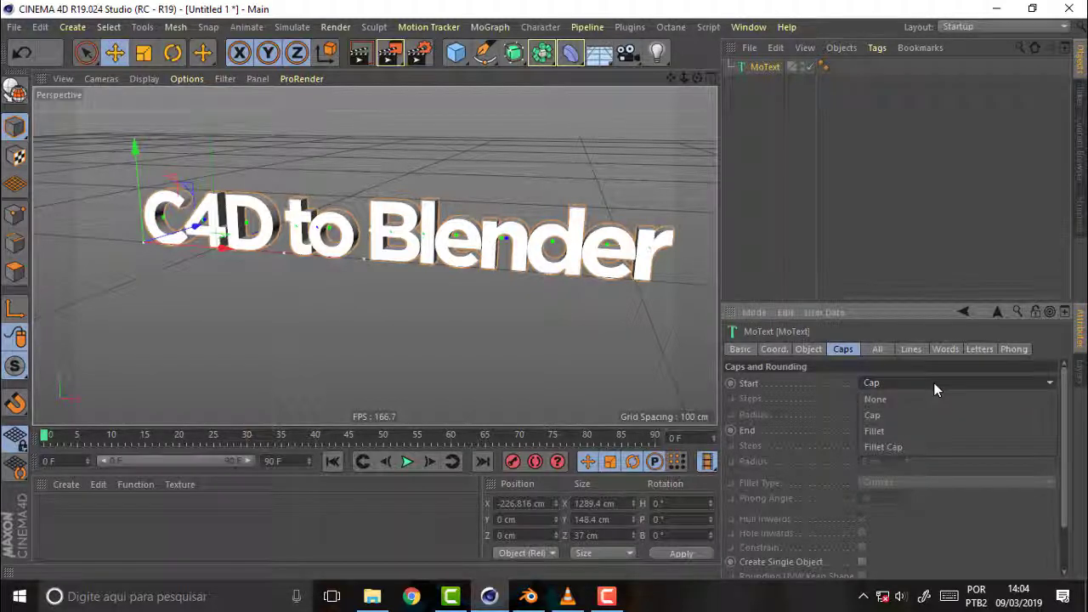
pyautogui.click(926, 449)
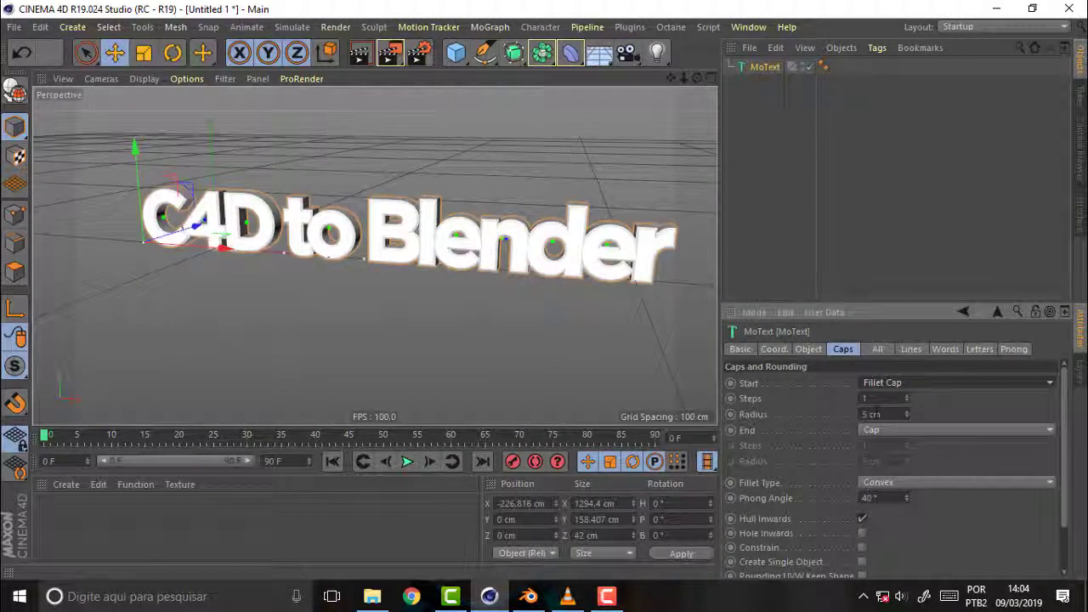
pyautogui.click(876, 414)
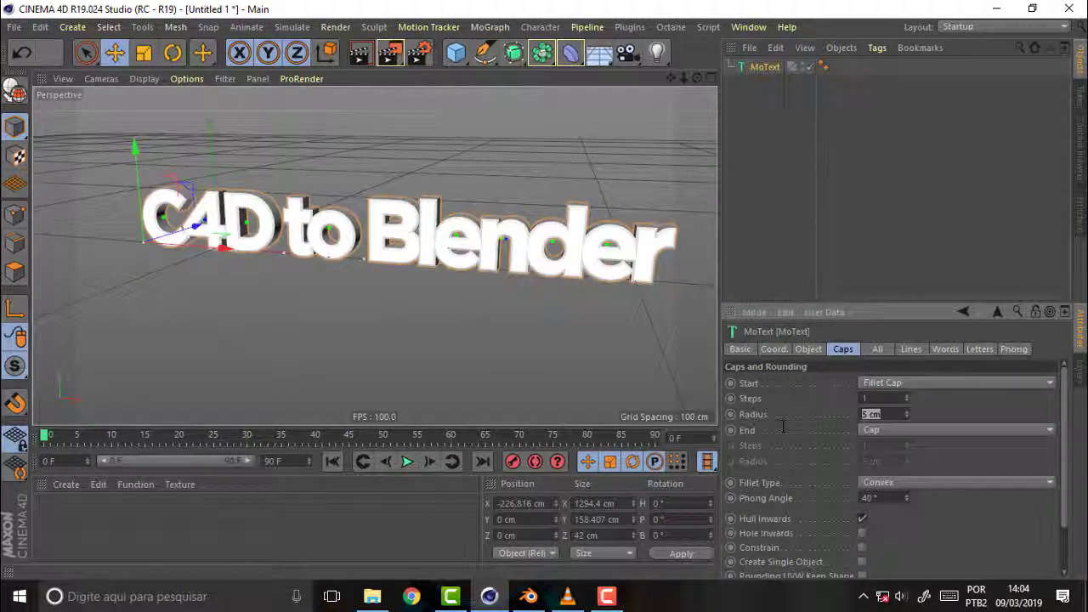
pyautogui.write('2')
pyautogui.press('Return')
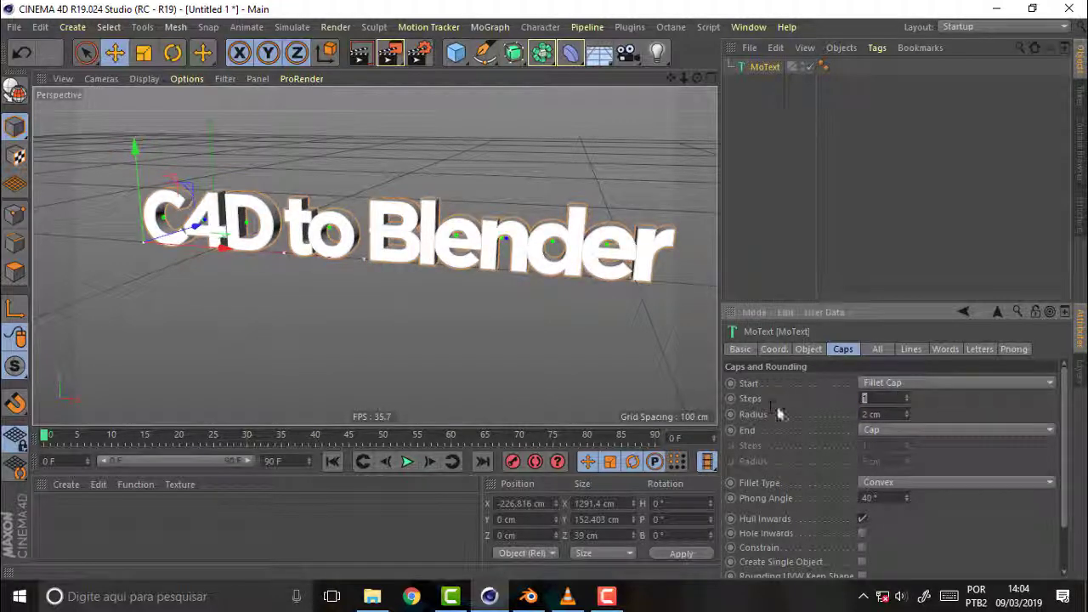
pyautogui.write('3')
pyautogui.press('Return')
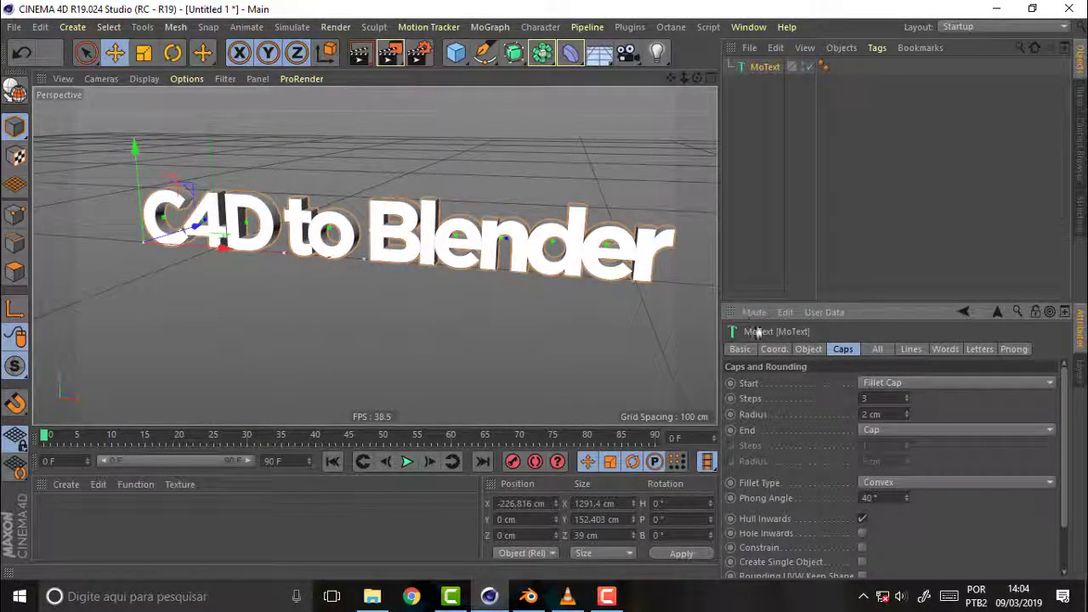
# Set the end cap to Fillet Cap with 3 steps and a 2 cm radius
pyautogui.click(938, 430)
pyautogui.click(909, 494)
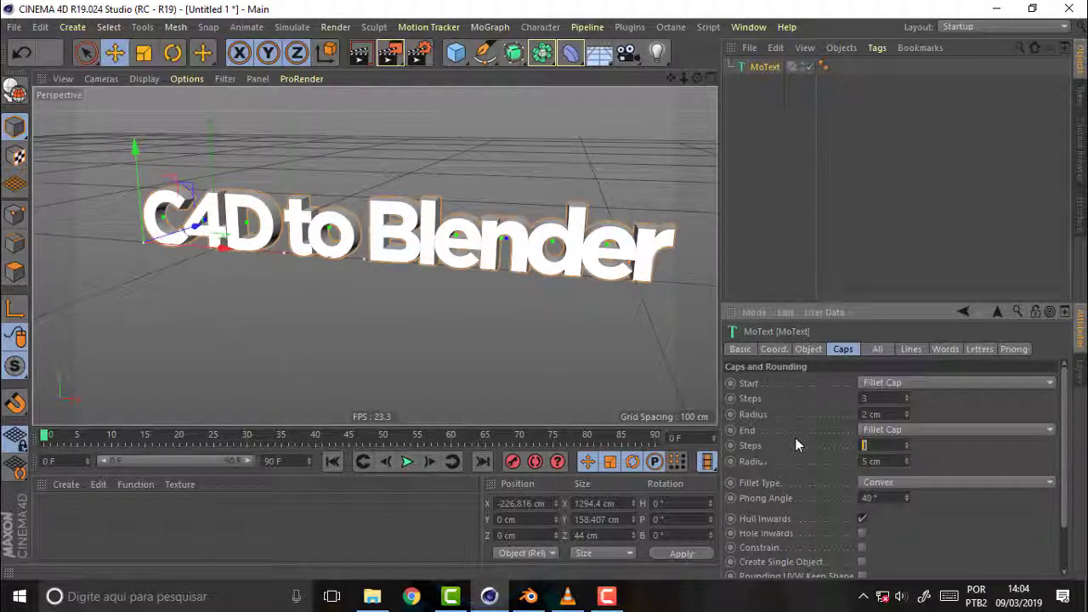
pyautogui.write('3')
pyautogui.press('Tab')
pyautogui.write('2')
pyautogui.press('Return')
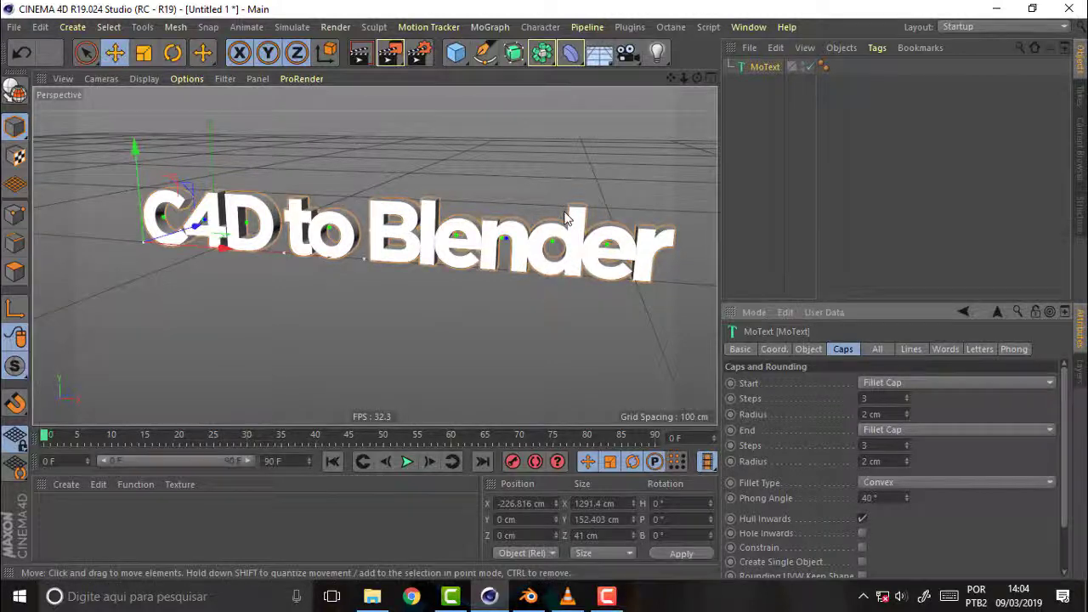
# Raise both the start and end fillet radii to 5 cm
pyautogui.scroll(2, 567, 194)
pyautogui.scroll(2, 566, 194)
pyautogui.scroll(2, 515, 280)
pyautogui.scroll(2, 513, 282)
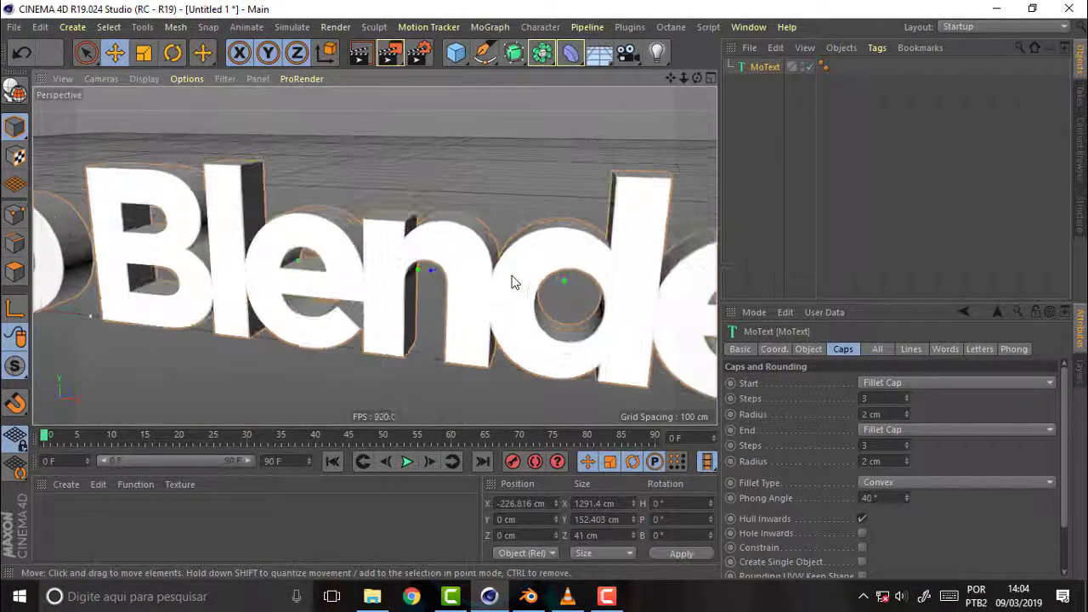
pyautogui.scroll(1, 512, 282)
pyautogui.scroll(2, 513, 282)
pyautogui.scroll(-3, 513, 282)
pyautogui.scroll(-2, 512, 283)
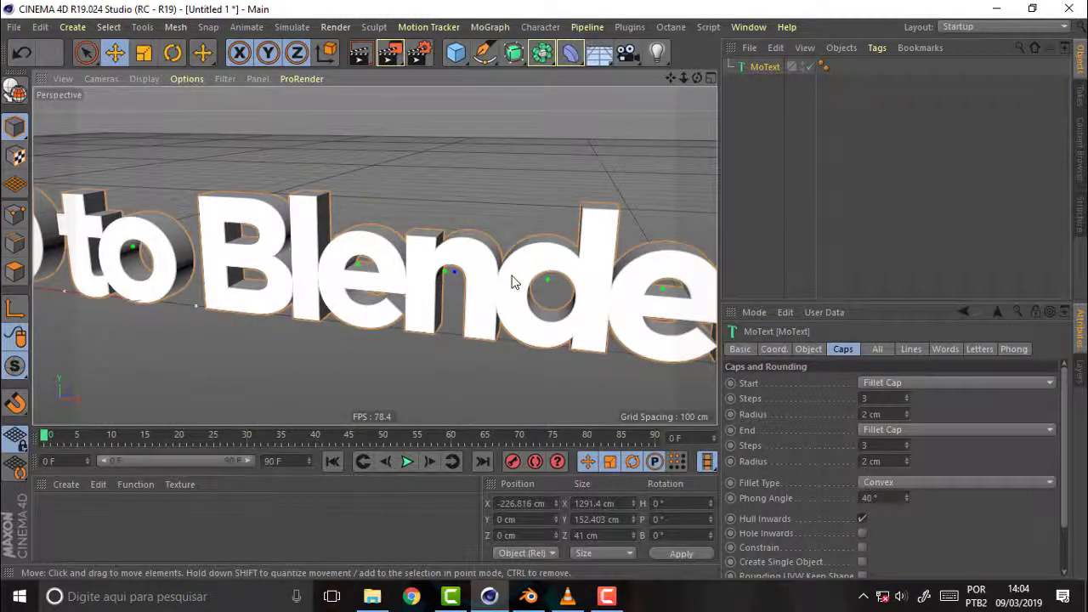
pyautogui.scroll(-3, 513, 282)
pyautogui.scroll(2, 513, 282)
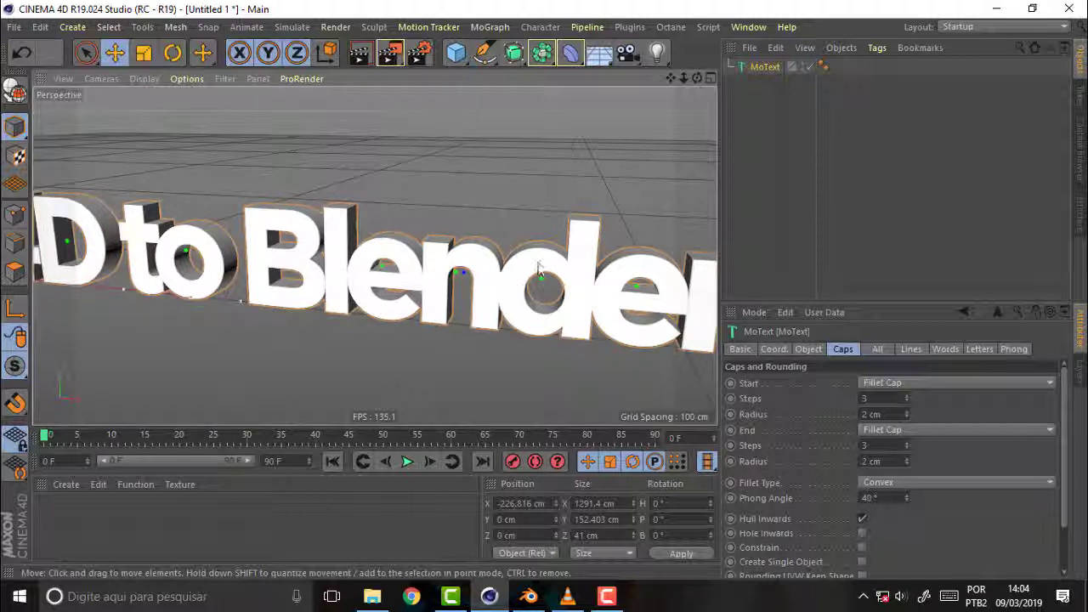
pyautogui.doubleClick(876, 414)
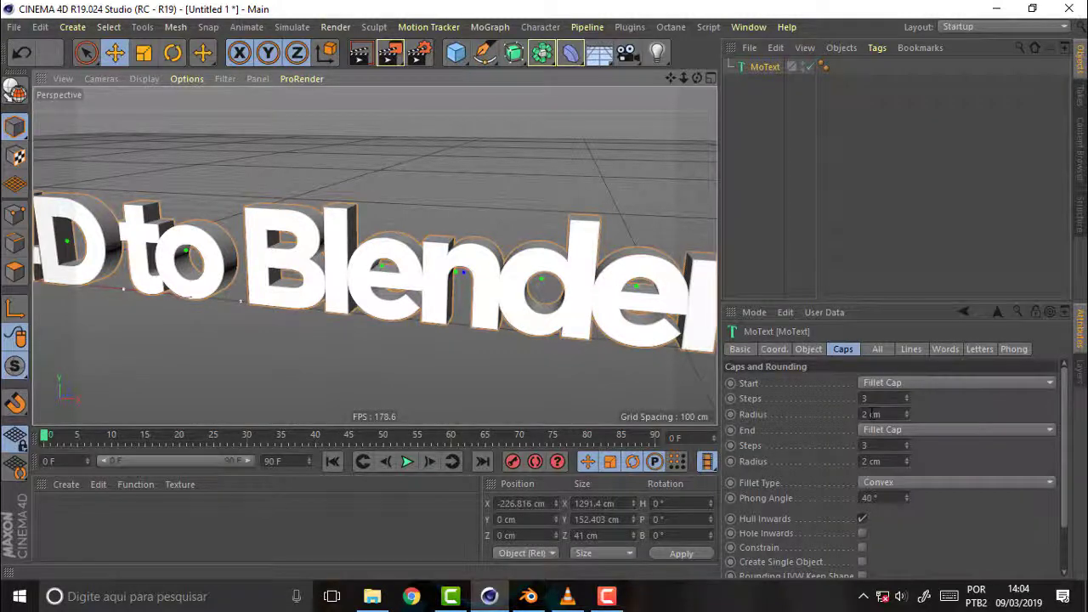
pyautogui.write('5')
pyautogui.press('Return')
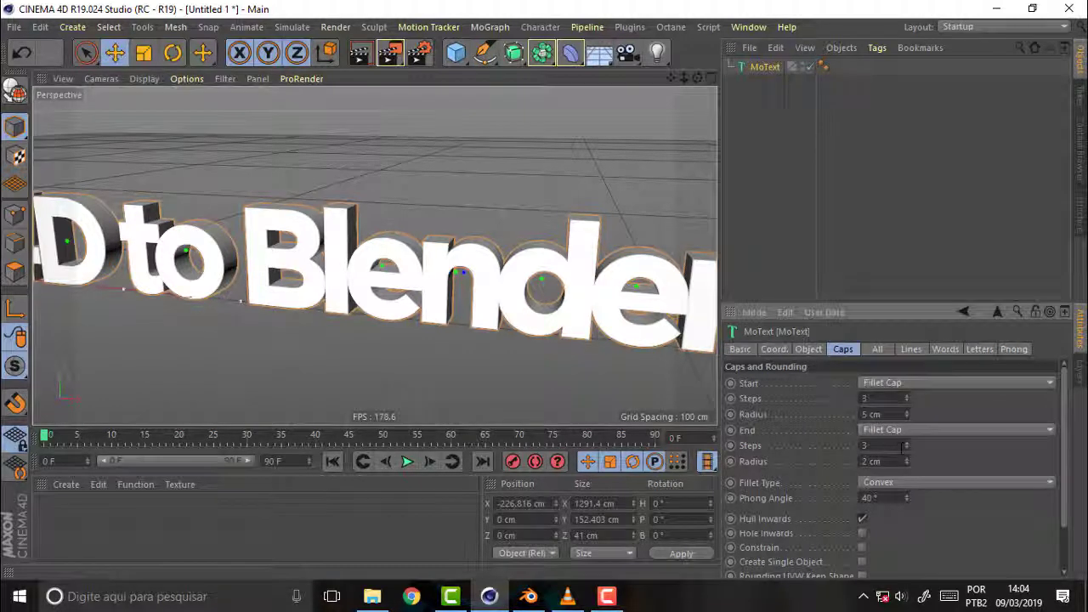
pyautogui.write('5')
pyautogui.press('Return')
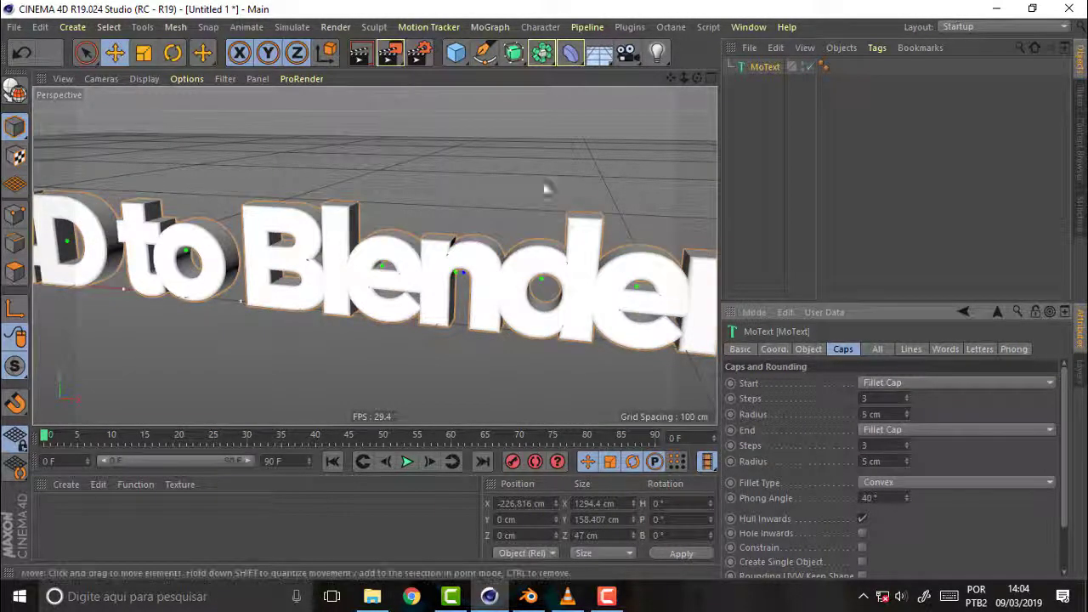
# Orbit the perspective view around the text to inspect the rounded caps
pyautogui.middleClick(479, 159)
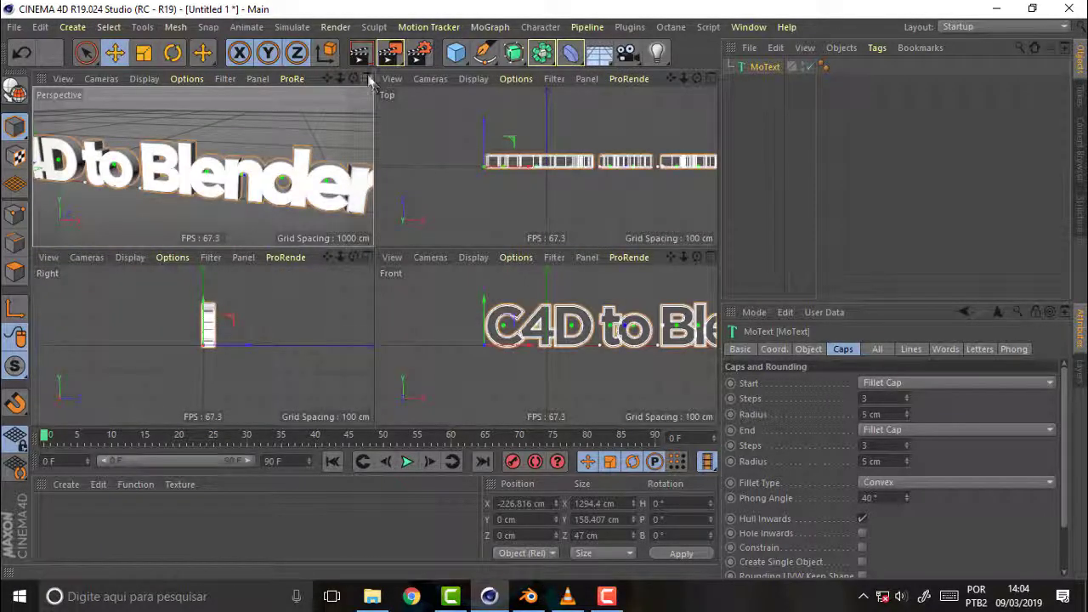
pyautogui.press('F1')
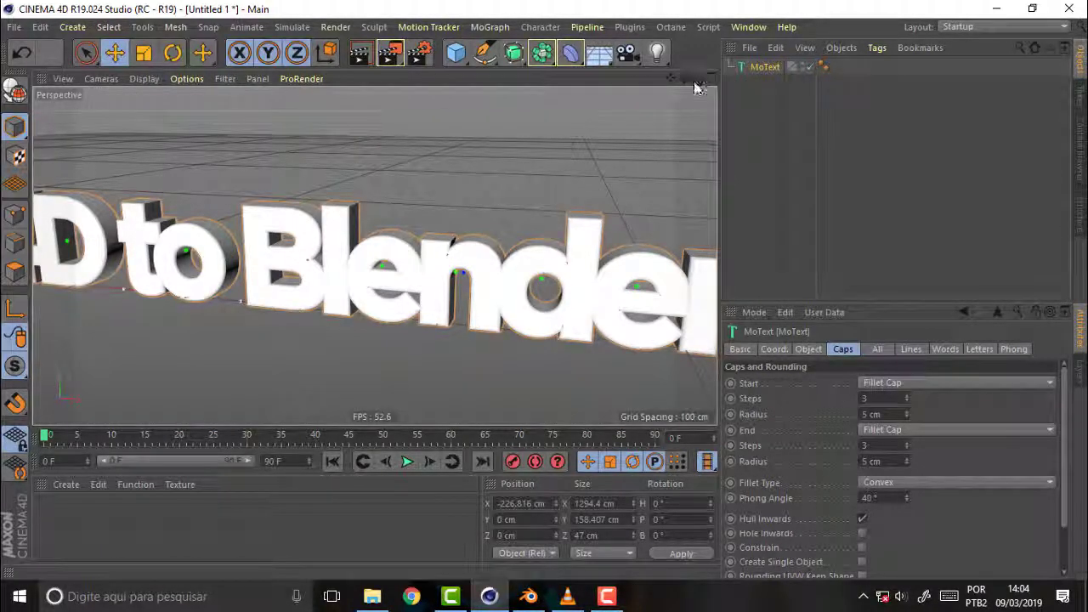
pyautogui.moveTo(697, 78); pyautogui.dragTo(633, 157)
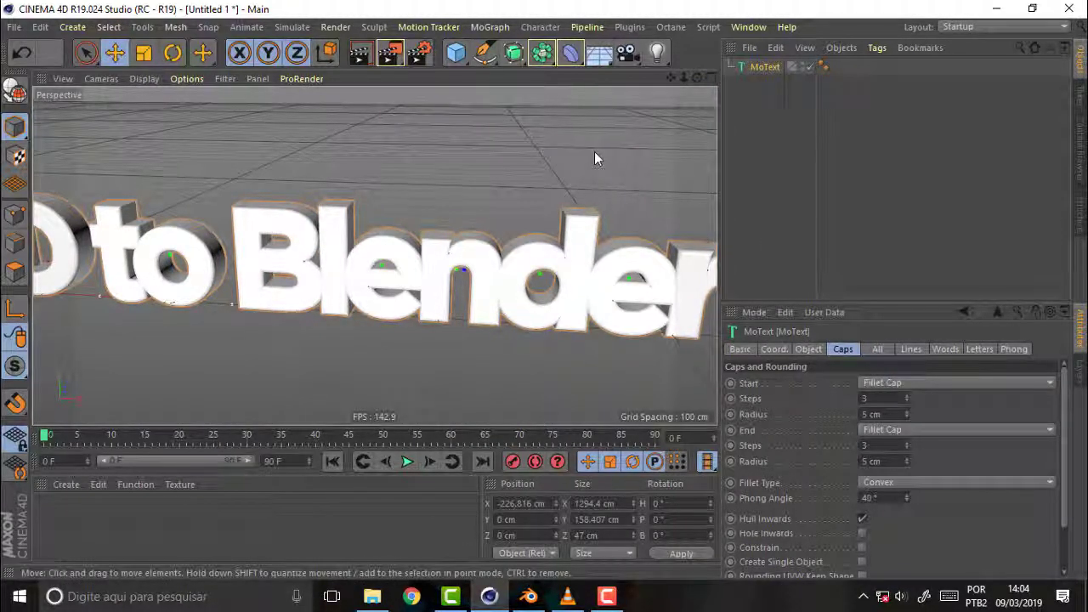
pyautogui.keyDown('alt'); pyautogui.moveTo(602, 168); pyautogui.dragTo(659, 142); pyautogui.keyUp('alt')
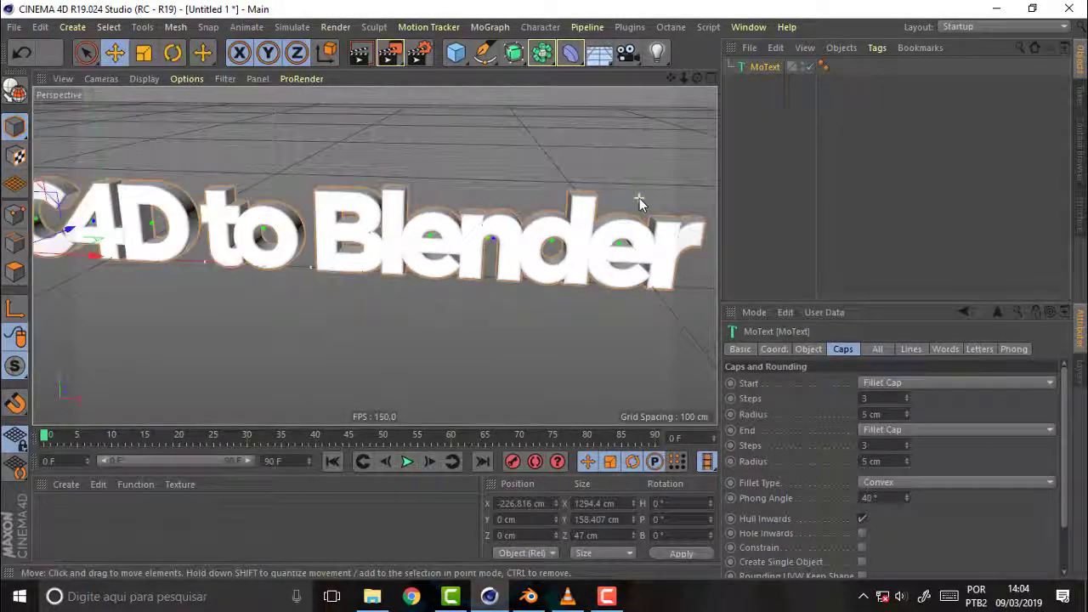
pyautogui.moveTo(697, 77)
pyautogui.mouseDown()
pyautogui.moveTo(672, 85)
pyautogui.moveTo(680, 81)
pyautogui.mouseUp()
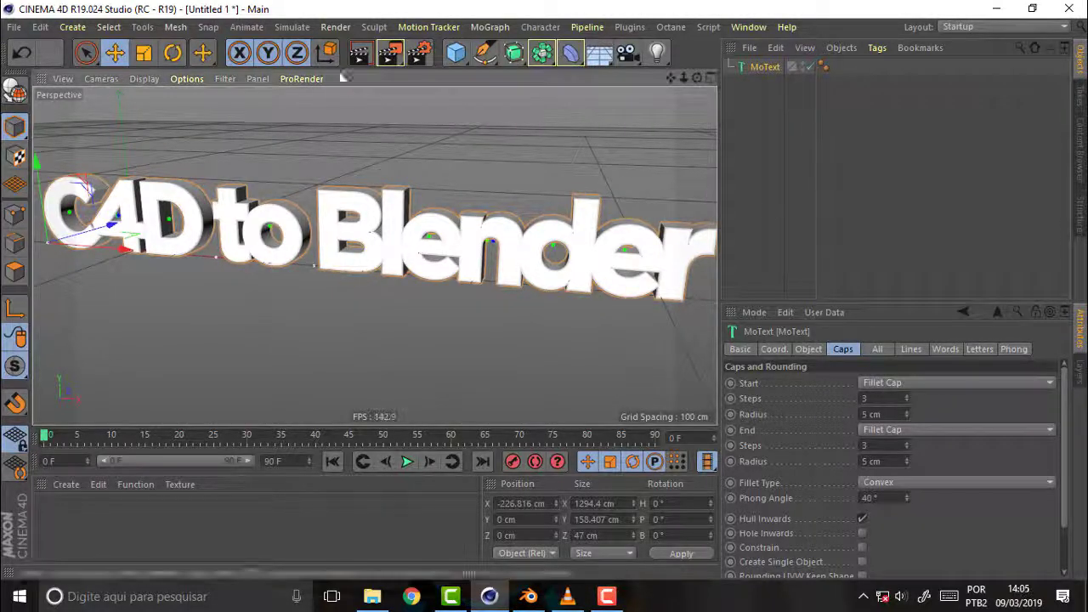
# Add a Plain effector from MoGraph > Effector, select it, and show its Falloff settings
pyautogui.click(427, 27)
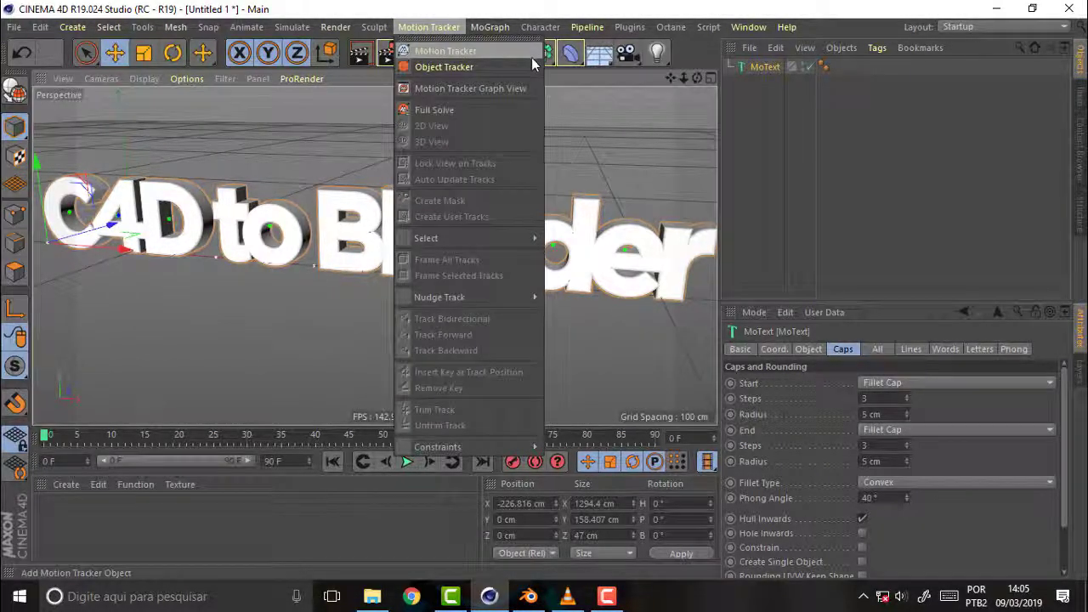
pyautogui.moveTo(528, 51)
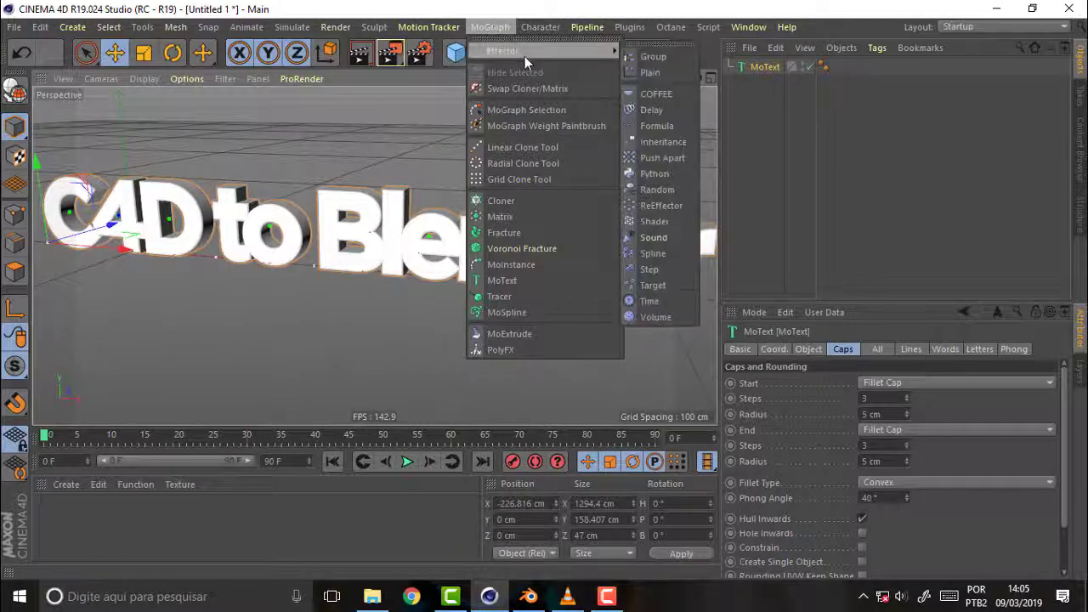
pyautogui.click(679, 73)
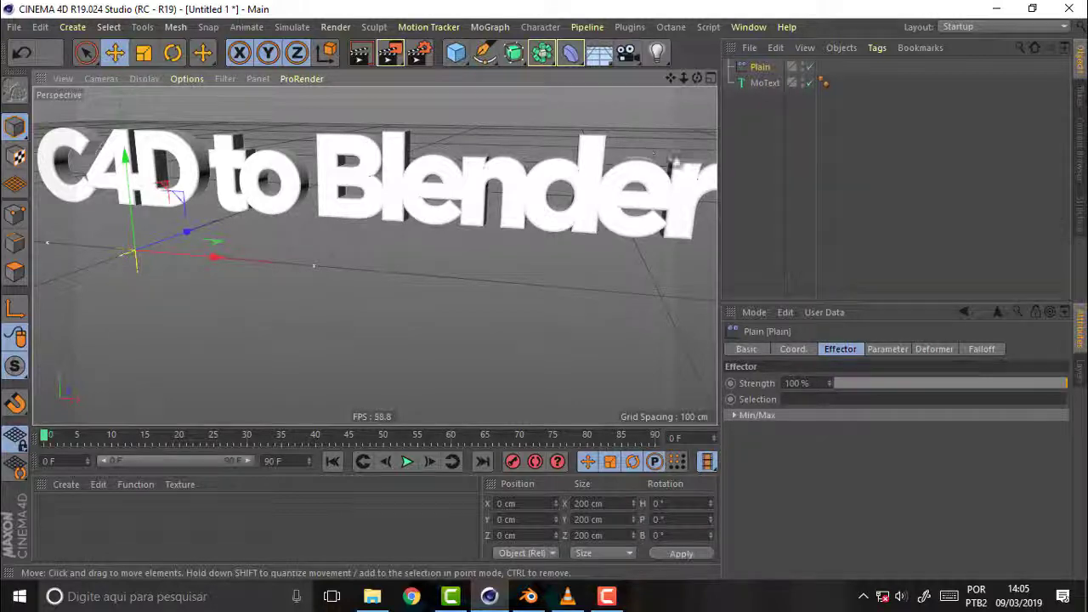
pyautogui.click(758, 68)
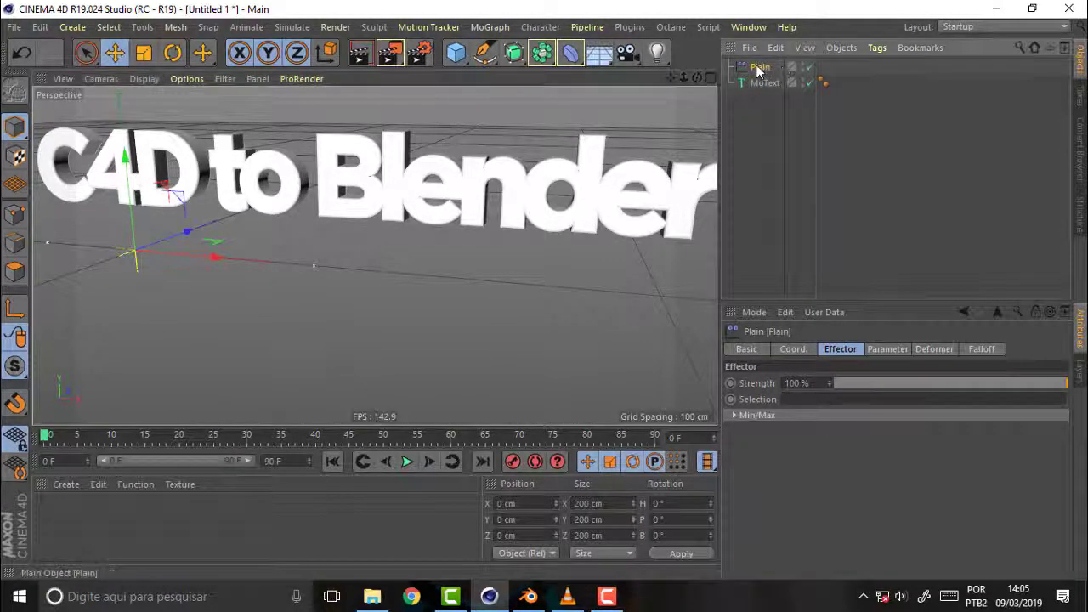
pyautogui.click(978, 351)
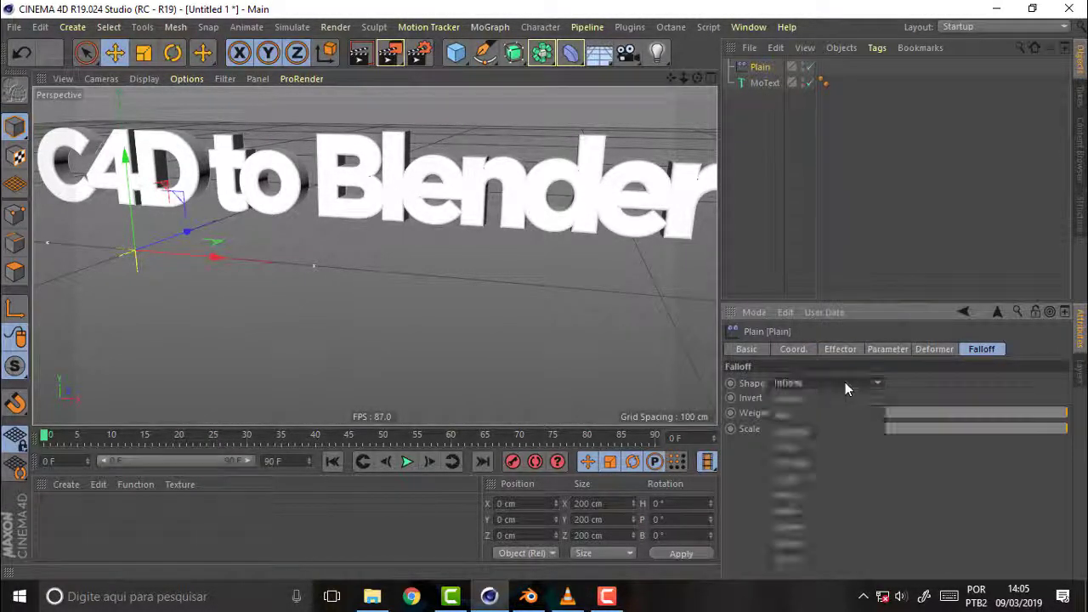
# Set the falloff shape to Box and sweep the effector along X, leaving it under 'to'
pyautogui.click(846, 383)
pyautogui.click(805, 417)
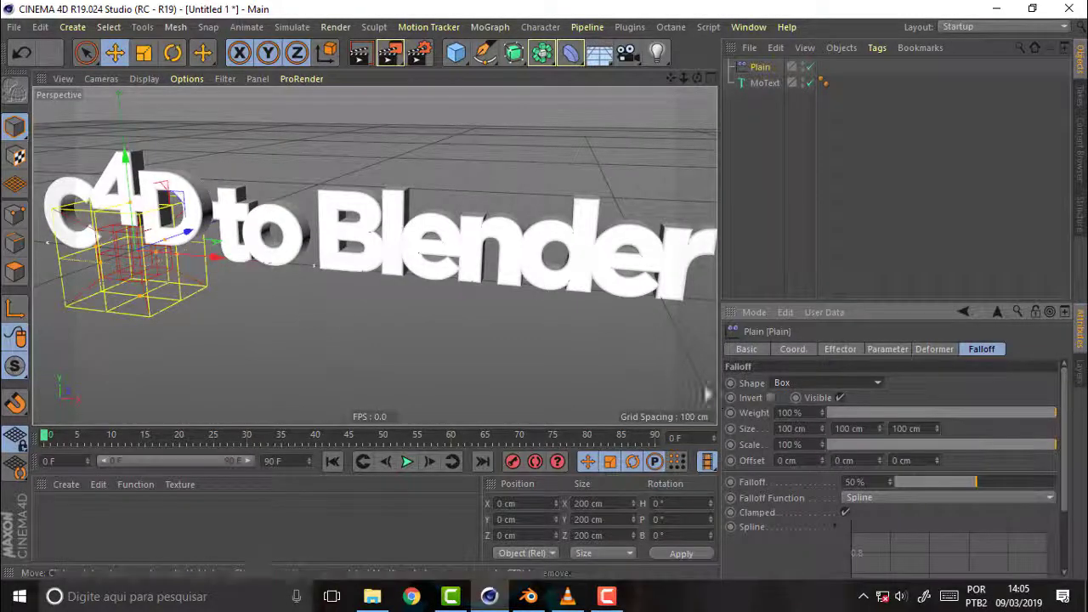
pyautogui.moveTo(211, 263)
pyautogui.mouseDown()
pyautogui.moveTo(620, 293)
pyautogui.moveTo(170, 286)
pyautogui.moveTo(612, 292)
pyautogui.moveTo(416, 291)
pyautogui.moveTo(73, 255)
pyautogui.moveTo(571, 304)
pyautogui.moveTo(97, 267)
pyautogui.moveTo(154, 272)
pyautogui.mouseUp()
pyautogui.moveTo(440, 252)
pyautogui.mouseDown()
pyautogui.moveTo(596, 294)
pyautogui.moveTo(76, 272)
pyautogui.moveTo(595, 285)
pyautogui.moveTo(427, 292)
pyautogui.moveTo(498, 291)
pyautogui.moveTo(451, 298)
pyautogui.mouseUp()
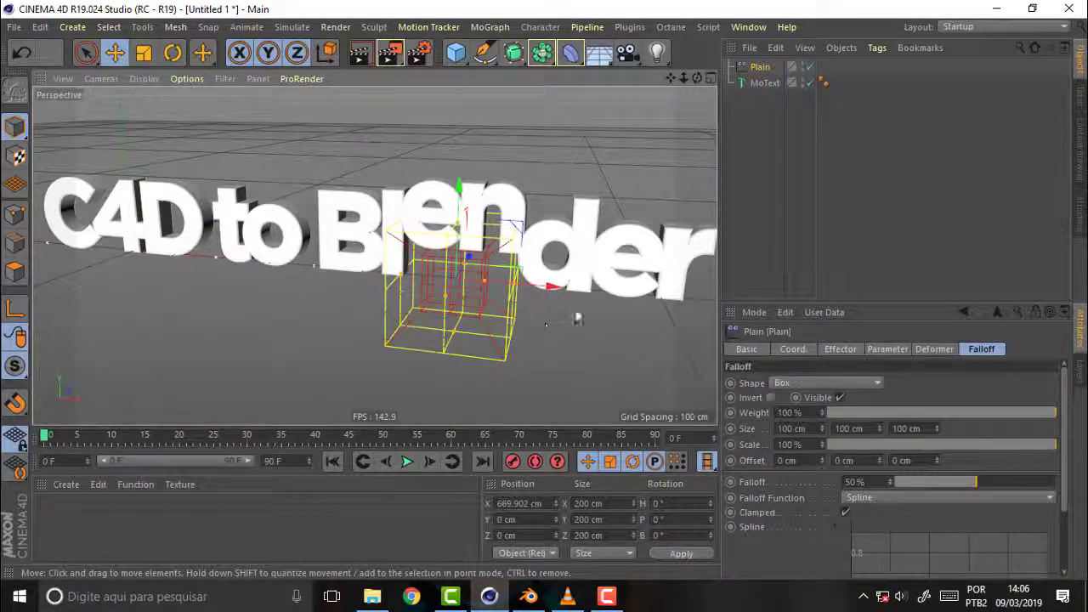
pyautogui.moveTo(541, 286); pyautogui.dragTo(715, 289)
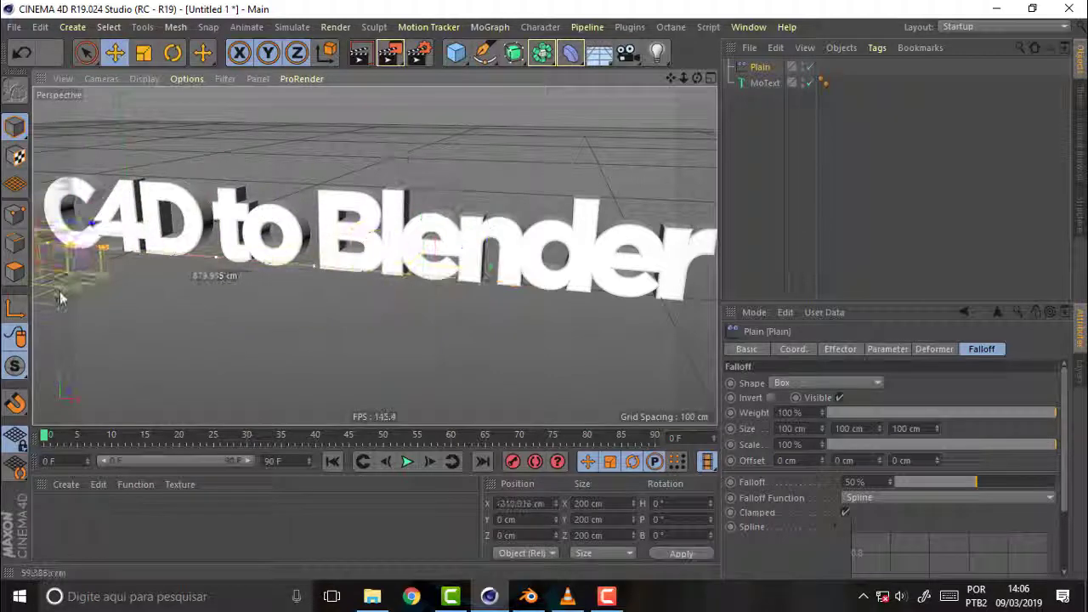
pyautogui.moveTo(175, 298)
pyautogui.mouseDown()
pyautogui.moveTo(563, 315)
pyautogui.moveTo(578, 312)
pyautogui.moveTo(213, 312)
pyautogui.moveTo(712, 302)
pyautogui.moveTo(92, 312)
pyautogui.moveTo(658, 306)
pyautogui.moveTo(275, 319)
pyautogui.moveTo(503, 311)
pyautogui.mouseUp()
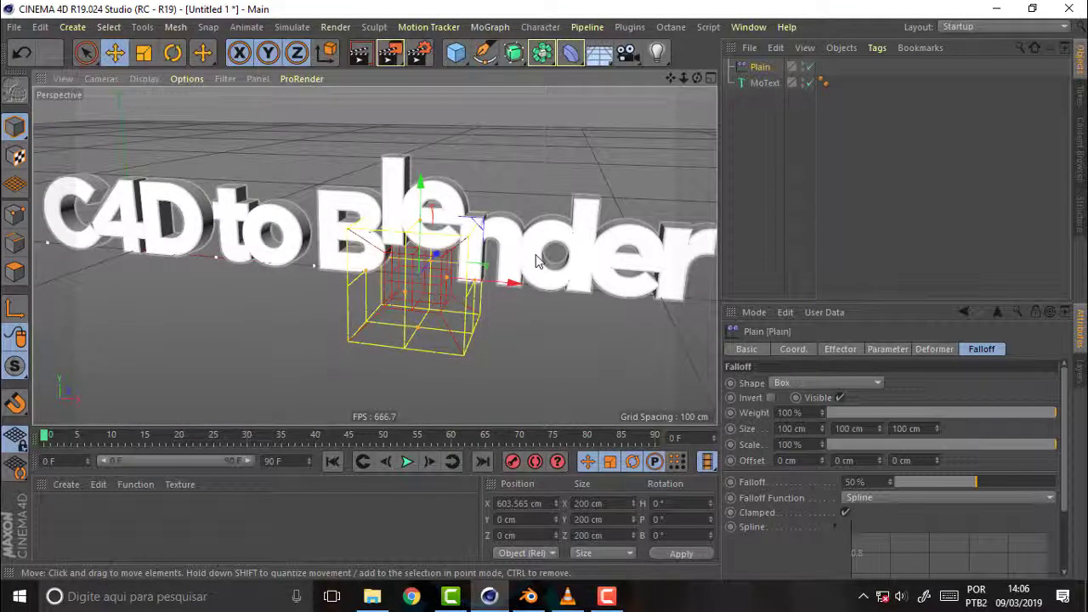
pyautogui.moveTo(498, 287)
pyautogui.mouseDown()
pyautogui.moveTo(252, 292)
pyautogui.moveTo(401, 286)
pyautogui.mouseUp()
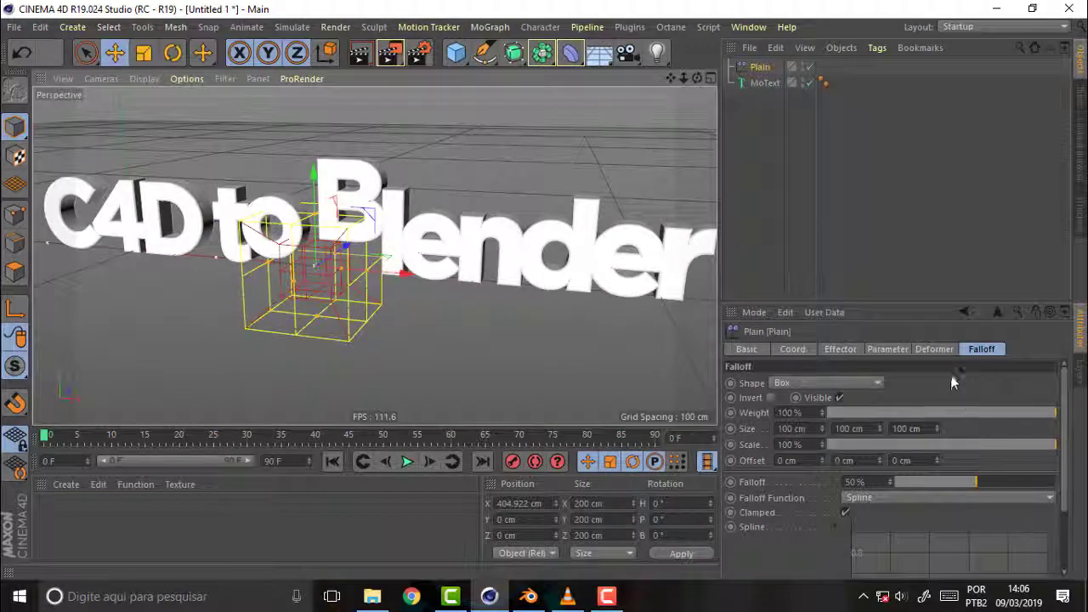
# Turn off Position and enable Scale with Uniform Scale at -1, sweeping the box to test
pyautogui.click(836, 349)
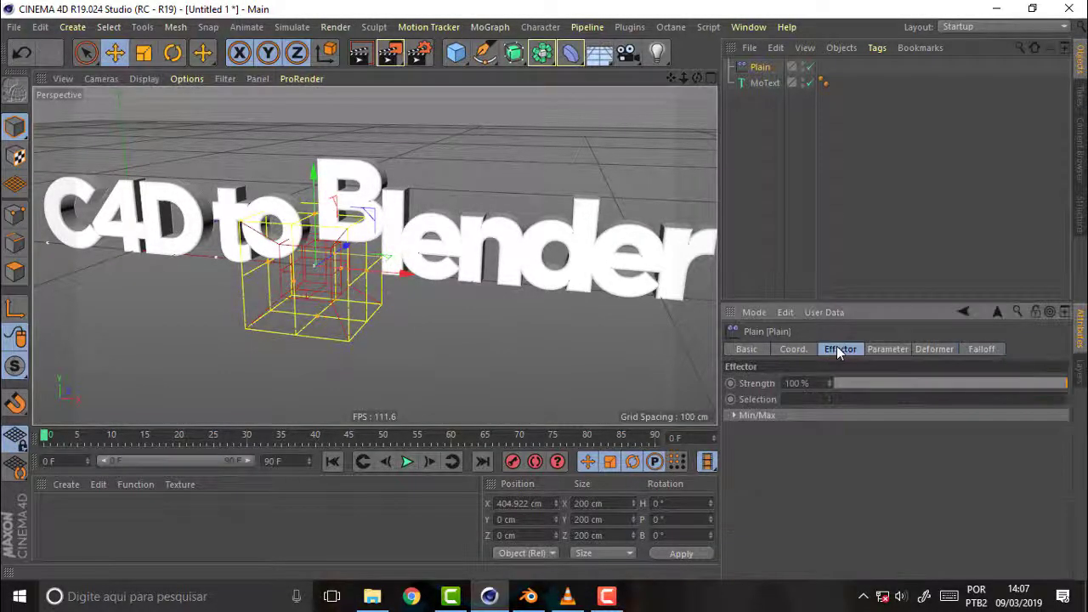
pyautogui.click(884, 349)
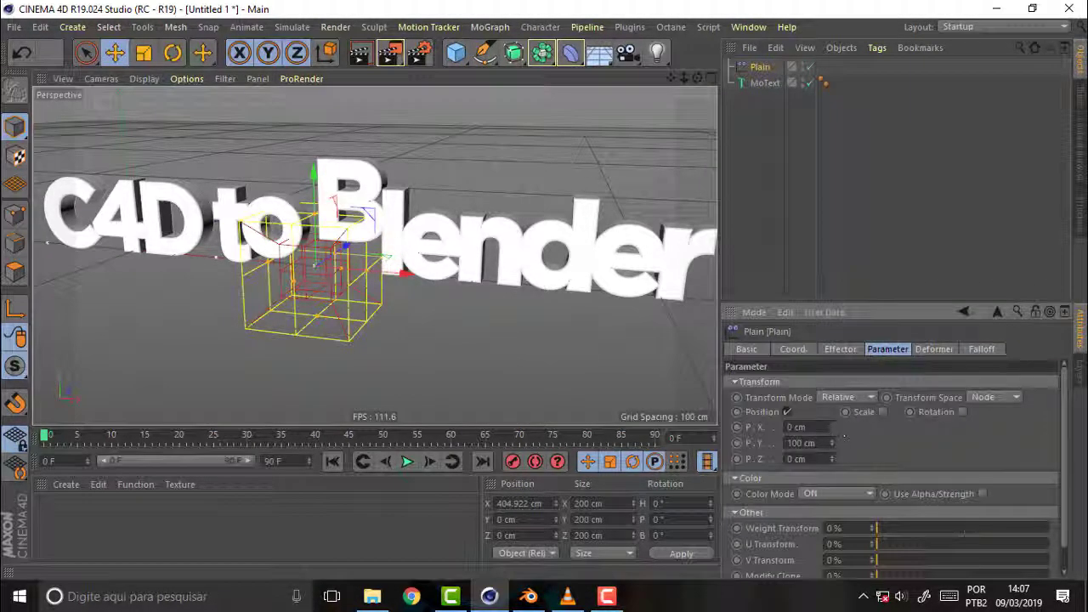
pyautogui.click(788, 412)
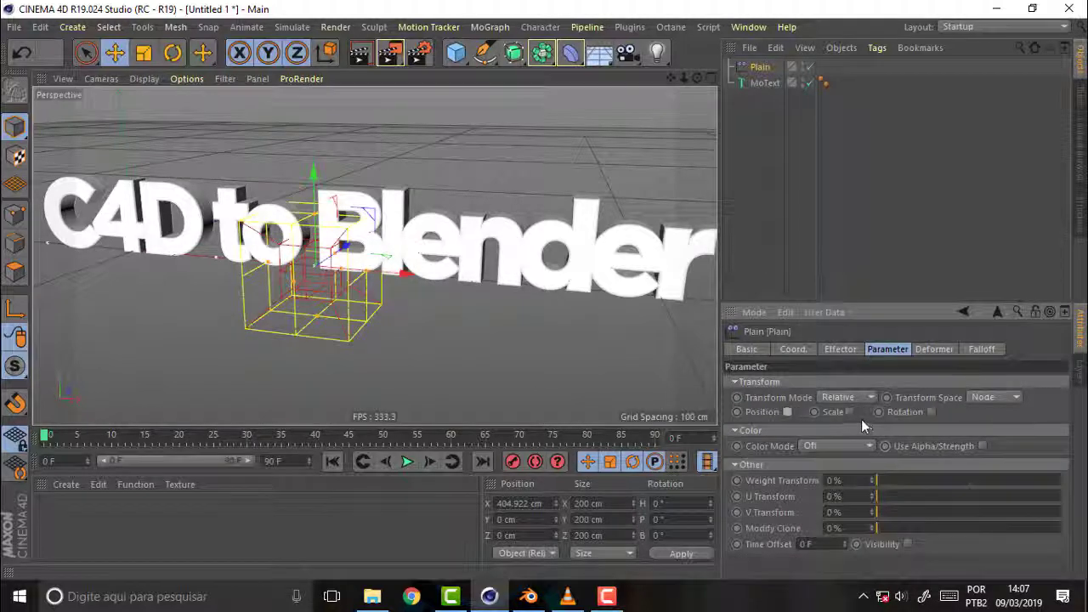
pyautogui.click(849, 411)
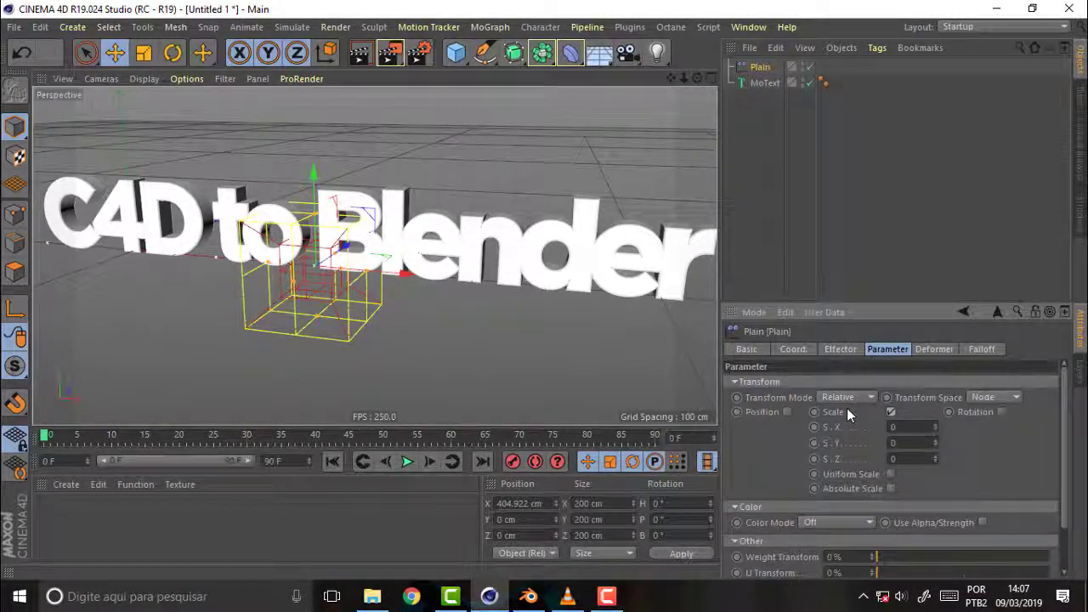
pyautogui.click(892, 474)
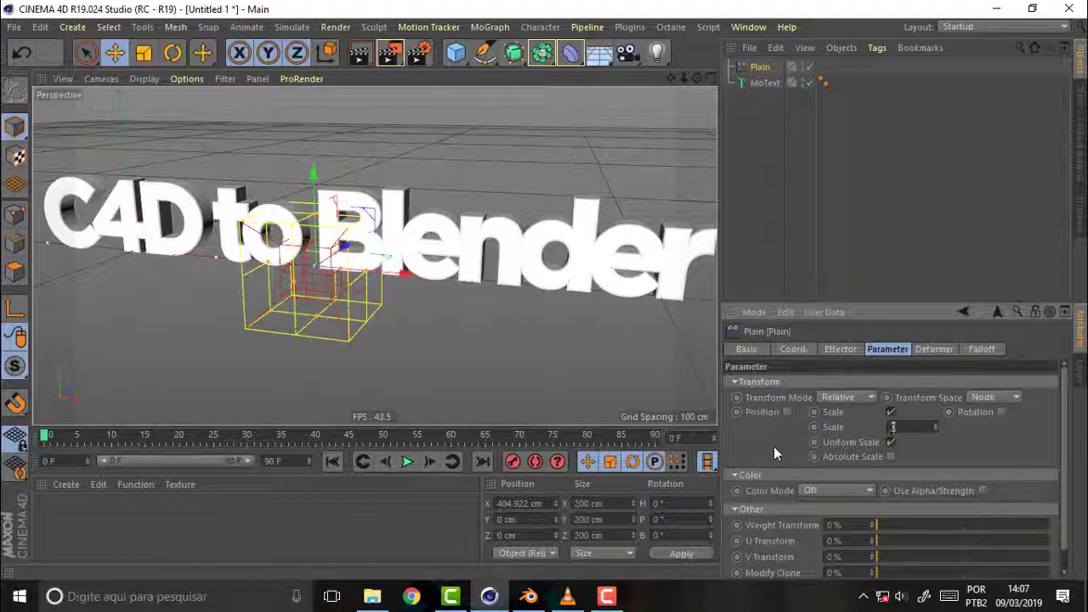
pyautogui.write('-1')
pyautogui.press('Return')
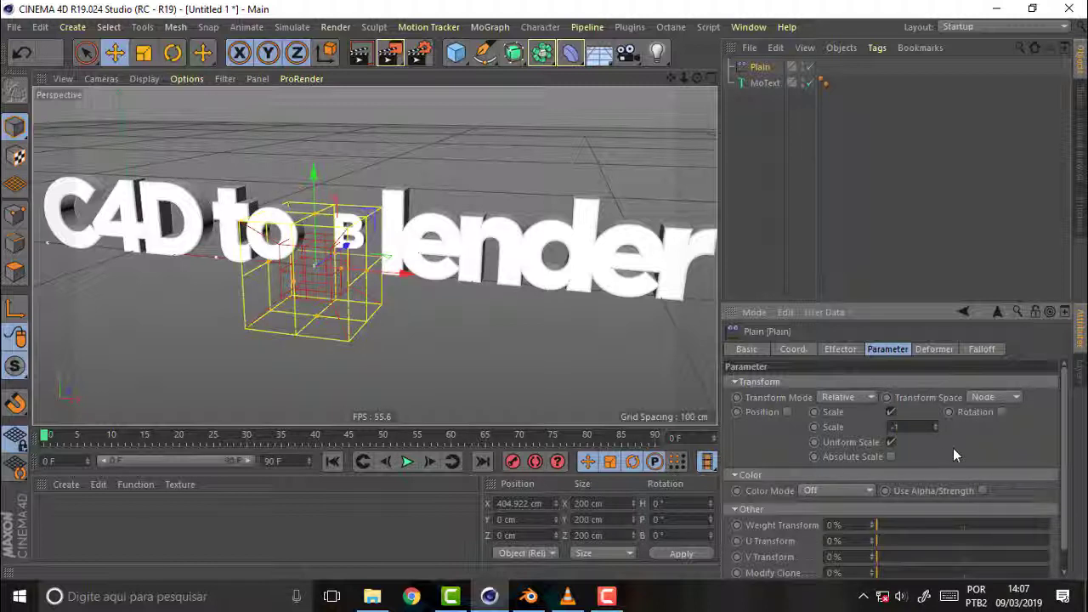
pyautogui.moveTo(394, 271); pyautogui.dragTo(646, 270)
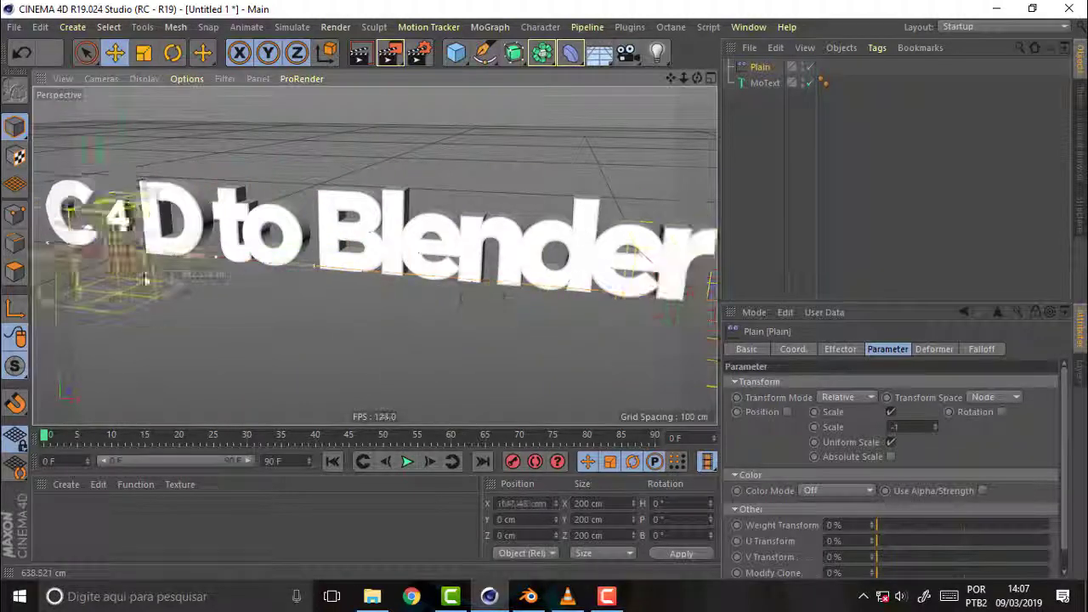
pyautogui.moveTo(646, 271); pyautogui.dragTo(247, 274)
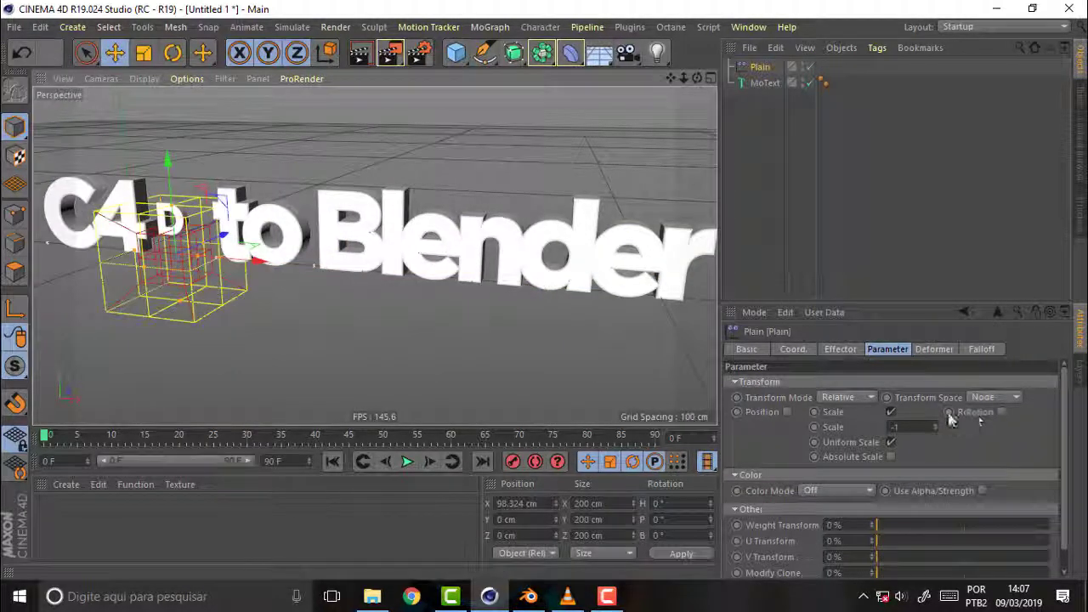
# Enable Rotation with H 20°, P 40°, B 60° and sweep the box across the text
pyautogui.click(1003, 411)
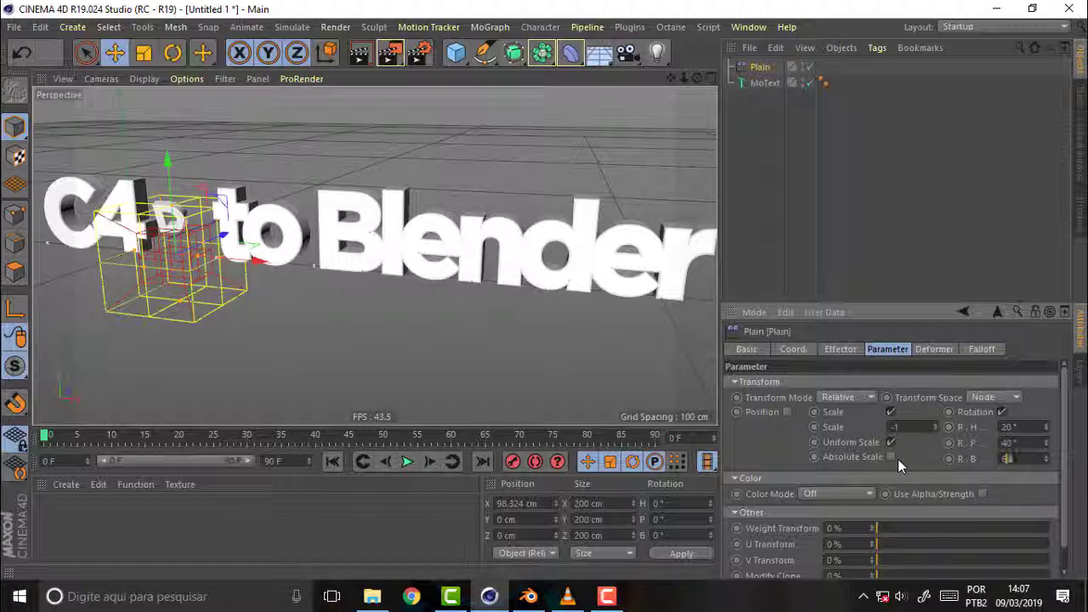
pyautogui.press('Return')
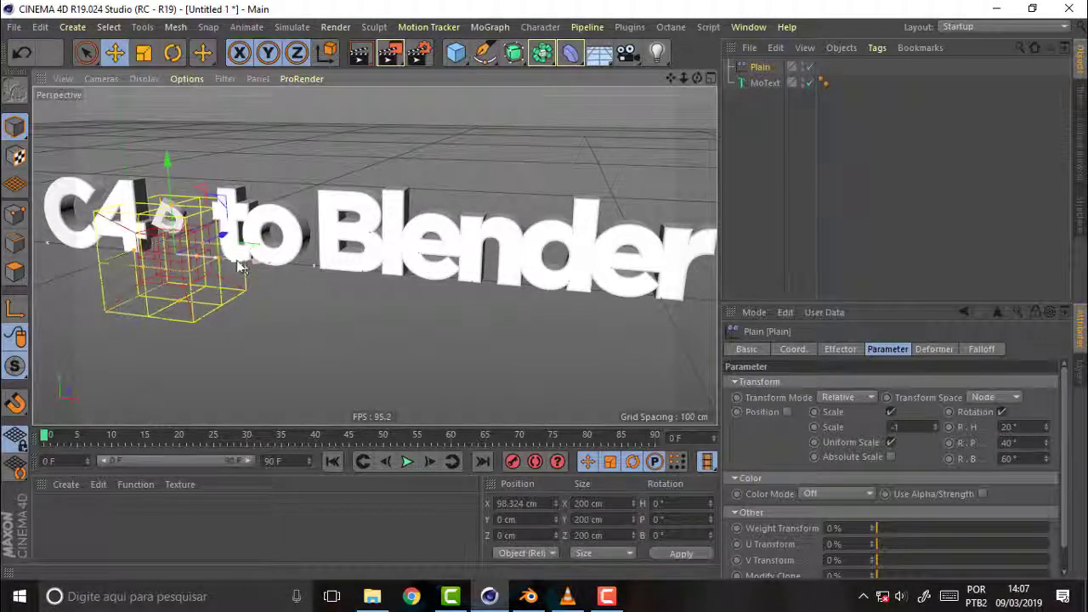
pyautogui.moveTo(241, 267)
pyautogui.mouseDown()
pyautogui.moveTo(150, 267)
pyautogui.moveTo(672, 268)
pyautogui.moveTo(76, 268)
pyautogui.moveTo(476, 268)
pyautogui.mouseUp()
# Scale the Plain effector's falloff box up to about 337 cm in the Perspective view
pyautogui.scroll(-4, 480, 221)
pyautogui.middleClick(482, 214)
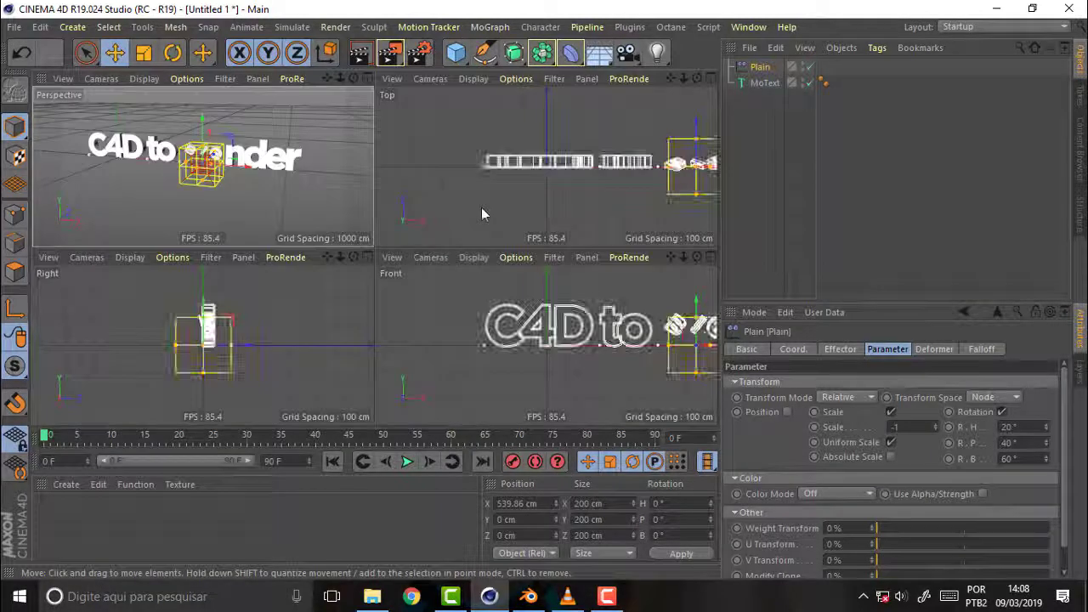
pyautogui.middleClick(365, 98)
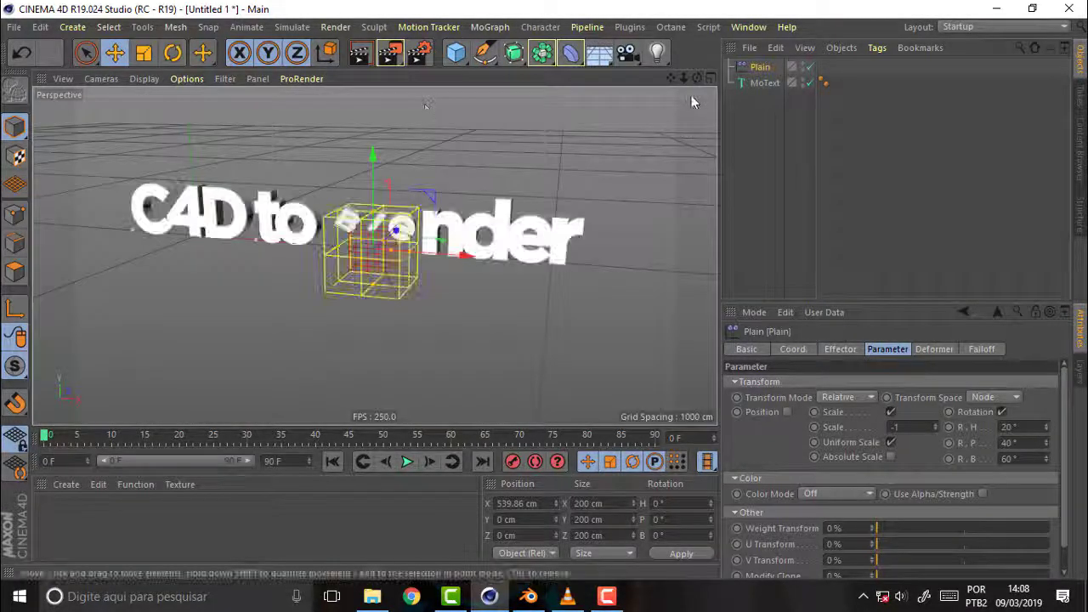
pyautogui.moveTo(698, 78); pyautogui.dragTo(672, 64)
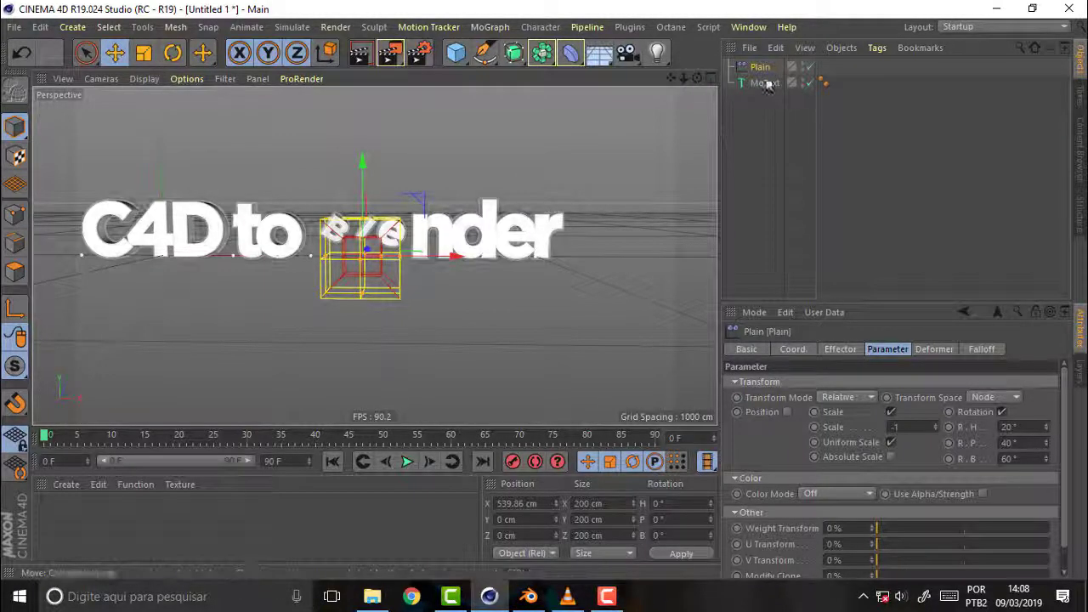
pyautogui.click(144, 53)
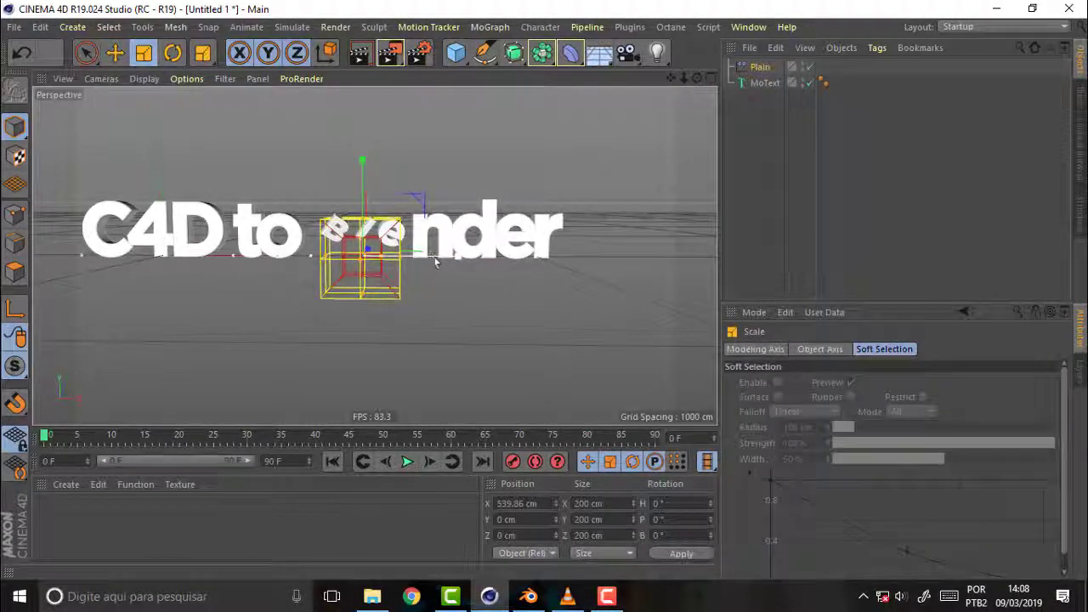
pyautogui.moveTo(459, 263); pyautogui.dragTo(454, 271)
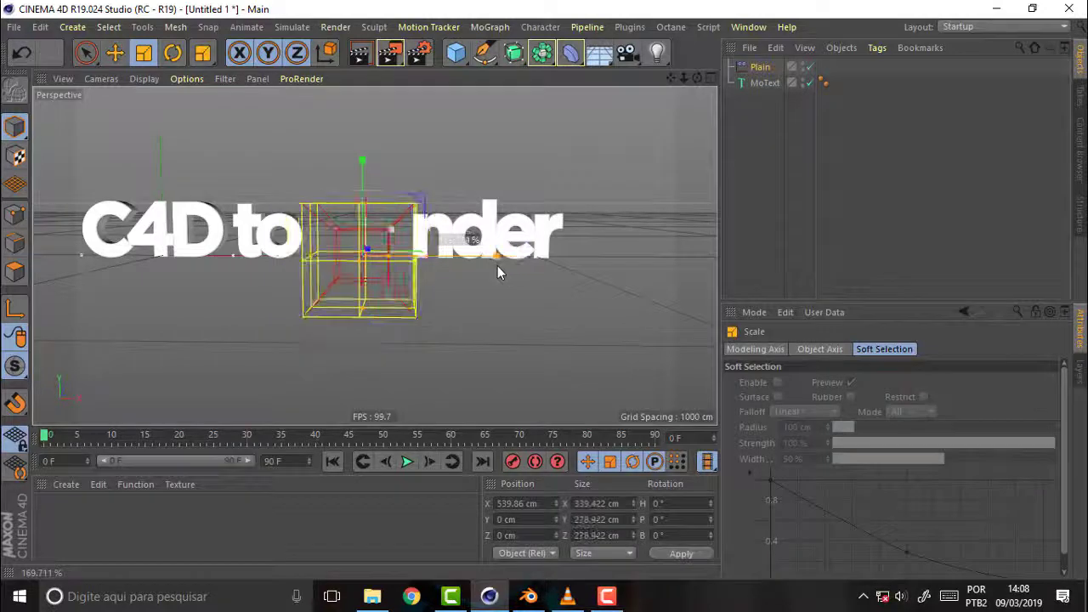
pyautogui.moveTo(458, 261); pyautogui.dragTo(463, 263)
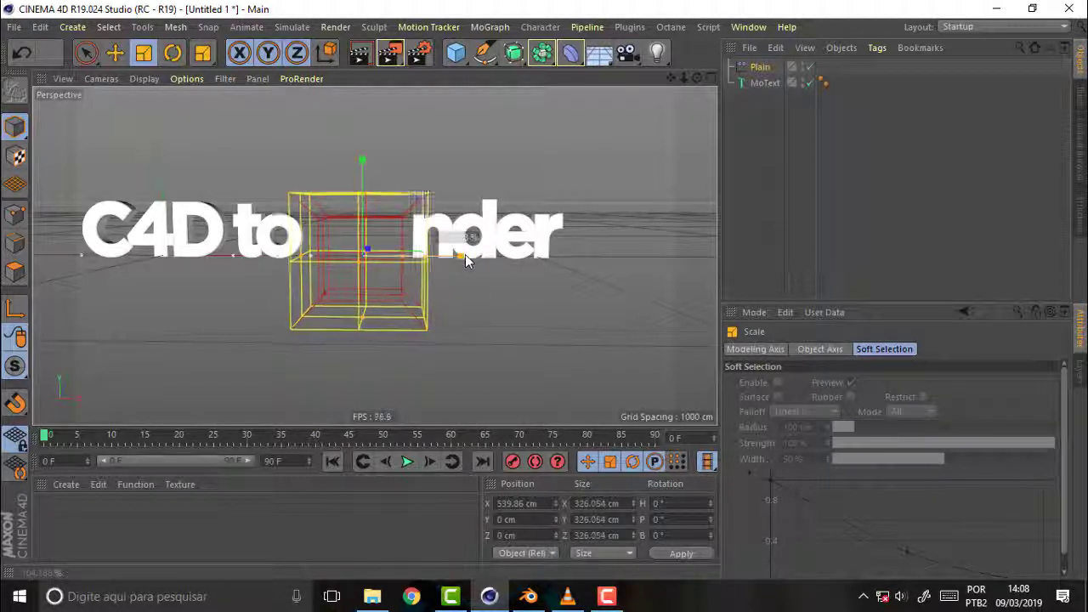
pyautogui.moveTo(462, 255); pyautogui.dragTo(469, 255)
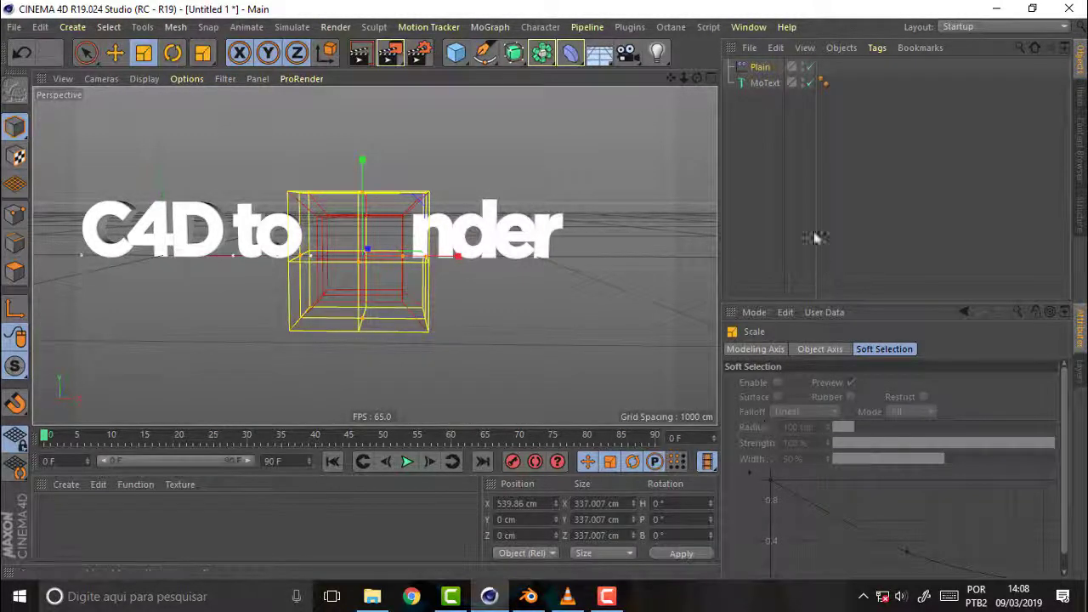
pyautogui.click(762, 68)
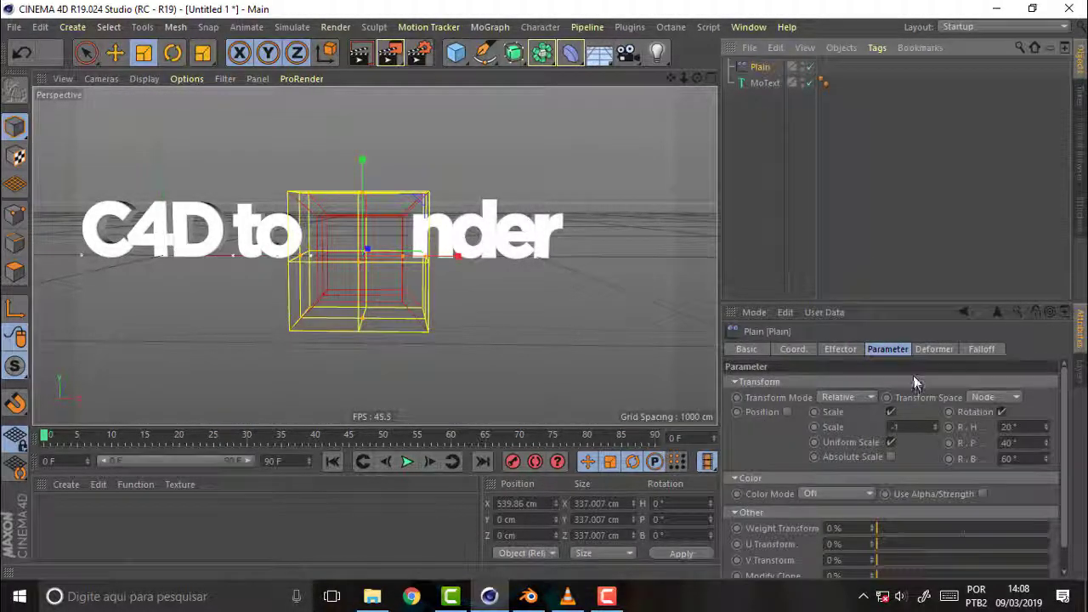
# Set the Plain effector's Coord. scale to about 1.46 × 0.94 × 1
pyautogui.click(795, 350)
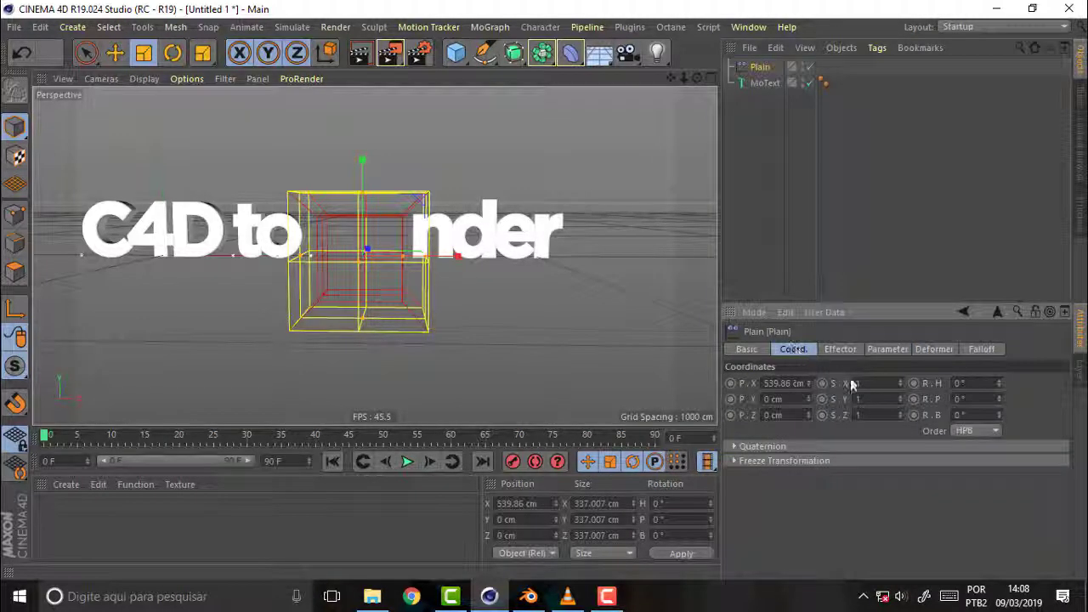
pyautogui.moveTo(901, 398)
pyautogui.mouseDown()
pyautogui.moveTo(901, 357)
pyautogui.moveTo(901, 375)
pyautogui.mouseUp()
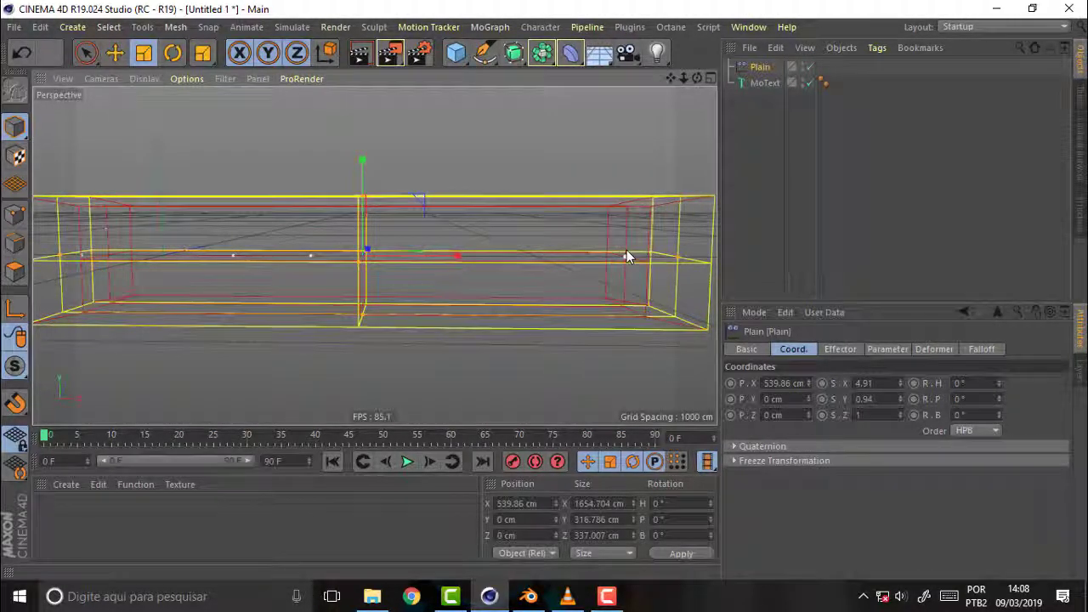
# Move the Plain effector along X to rest at 416.492 cm over the text
pyautogui.click(529, 149)
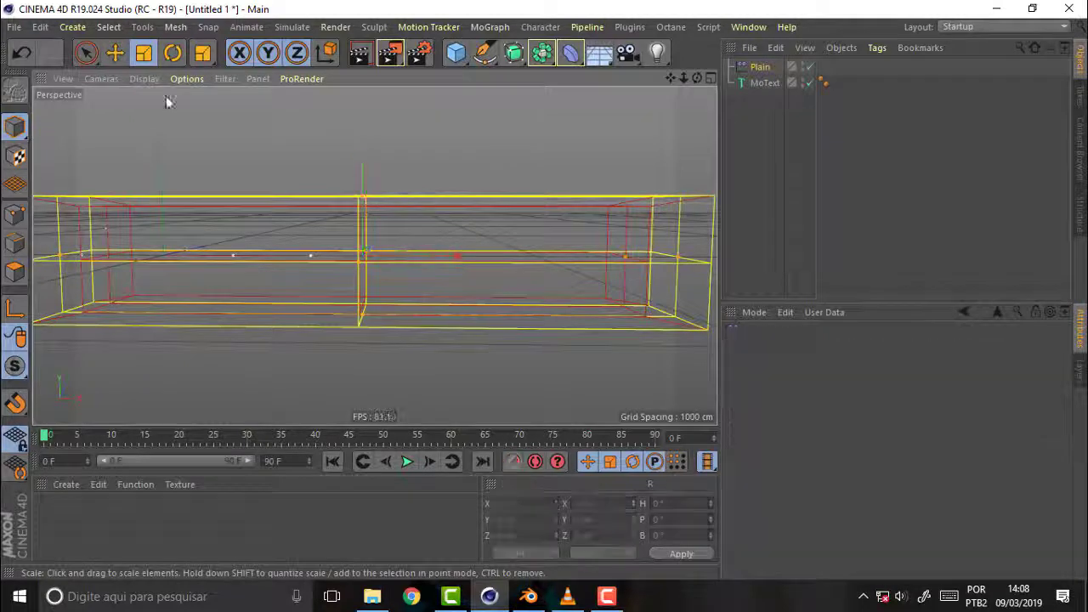
pyautogui.press('e')
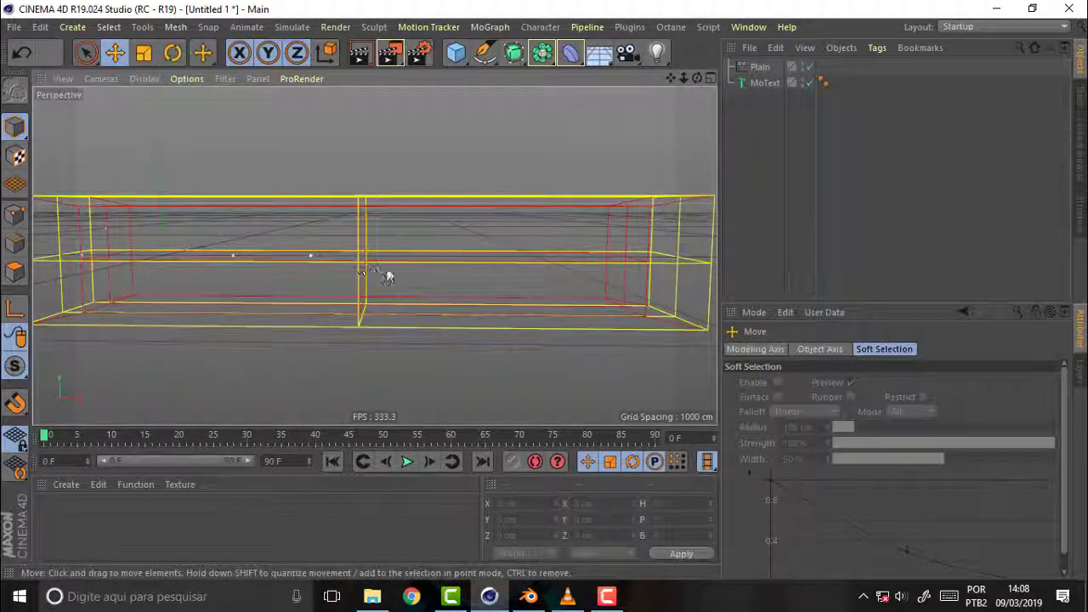
pyautogui.click(760, 66)
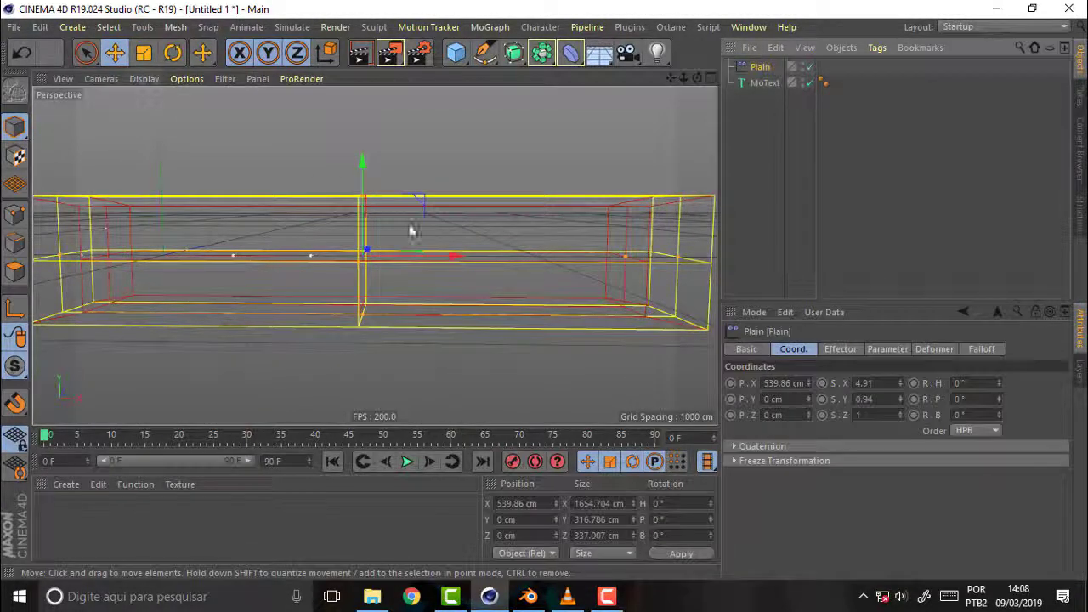
pyautogui.moveTo(455, 258); pyautogui.dragTo(49, 255)
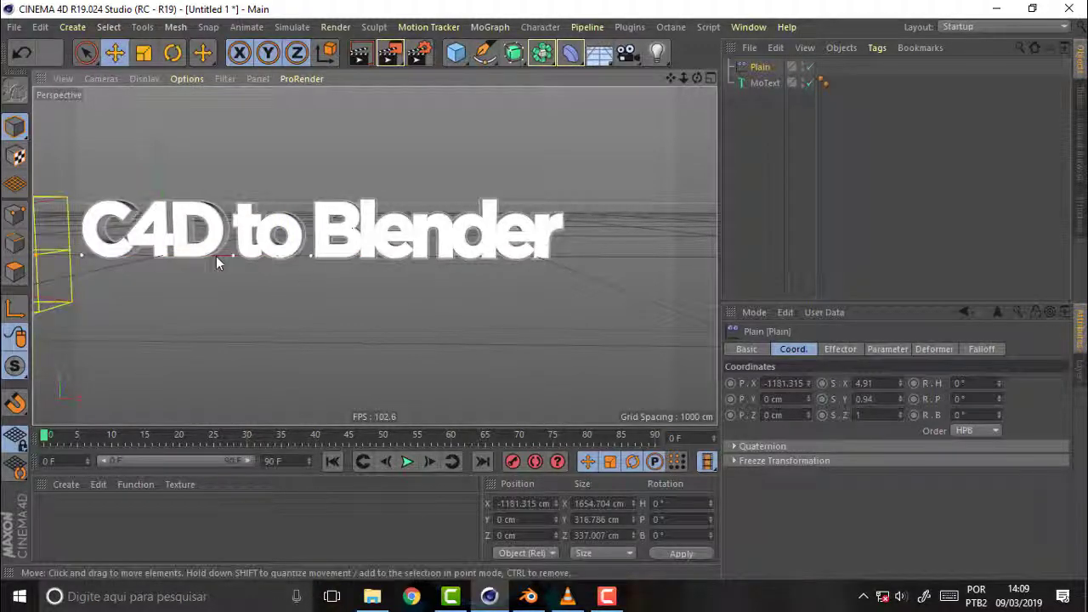
pyautogui.hotkey('ctrl', 'z')
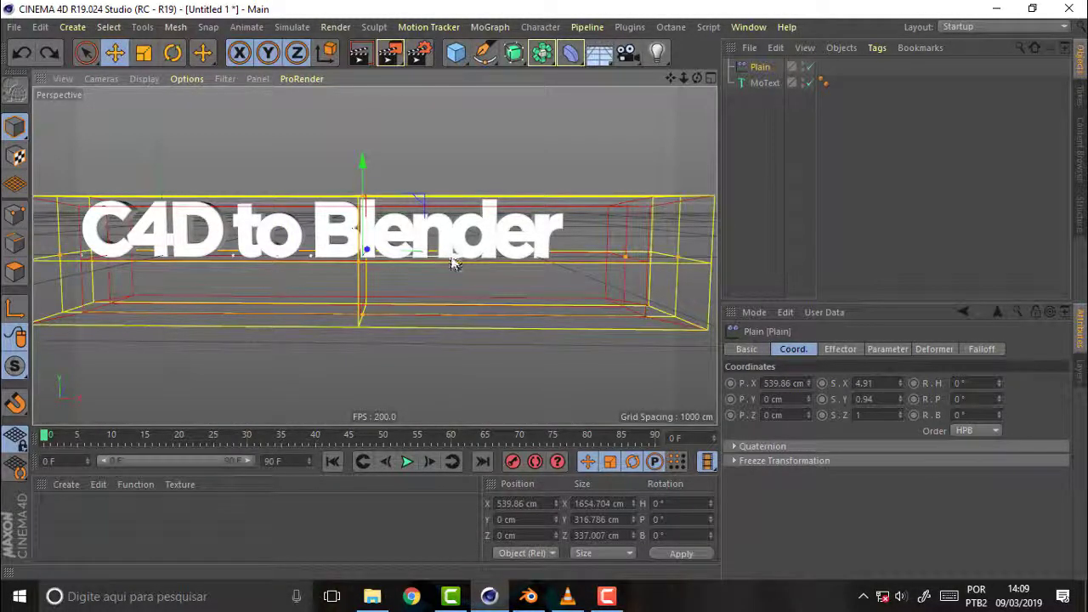
pyautogui.moveTo(456, 257)
pyautogui.mouseDown()
pyautogui.moveTo(195, 228)
pyautogui.moveTo(389, 260)
pyautogui.mouseUp()
pyautogui.moveTo(608, 475); pyautogui.dragTo(641, 585)
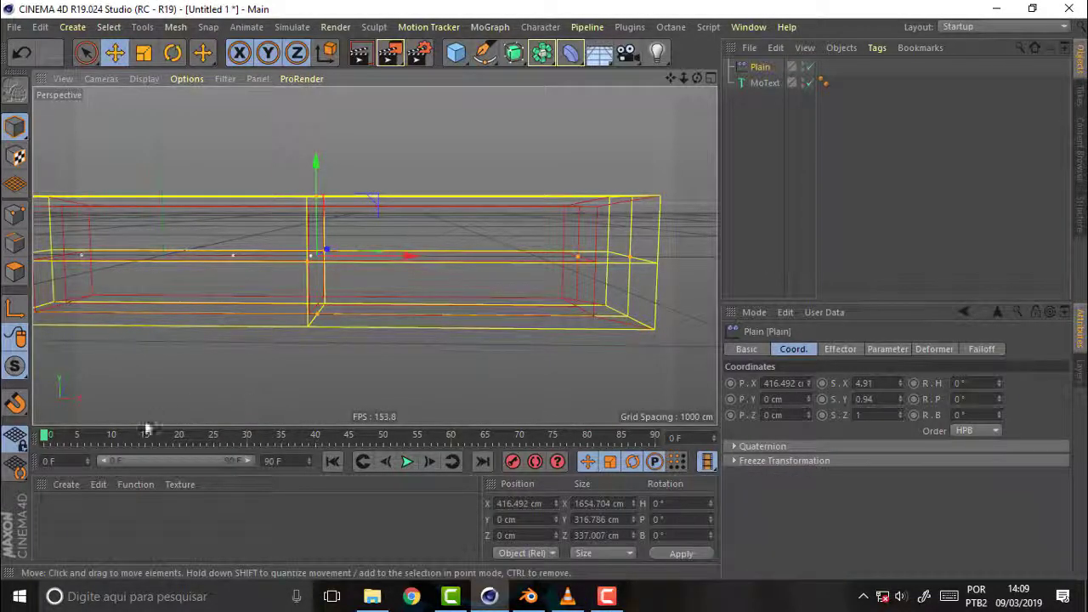
# Keyframe the Plain effector, move it to about 2003 cm along X, and scrub to check
pyautogui.moveTo(47, 440); pyautogui.dragTo(73, 448)
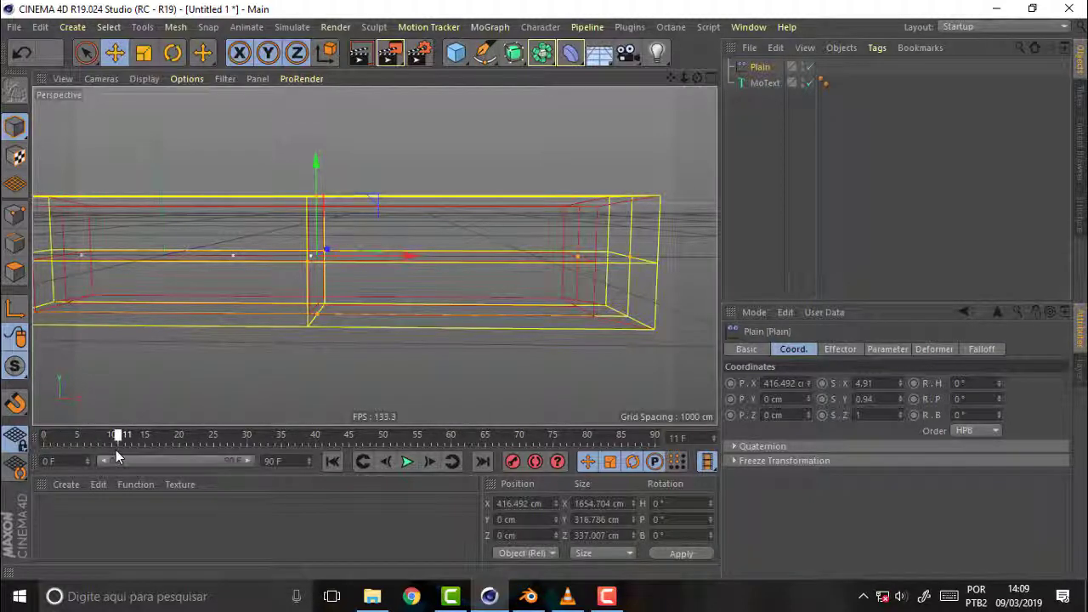
pyautogui.click(515, 461)
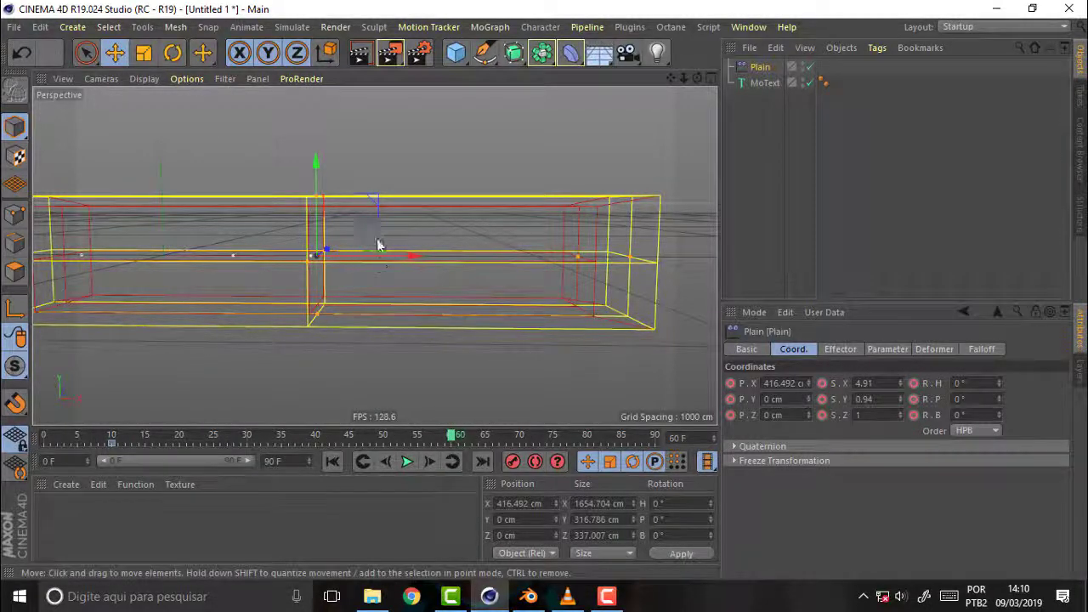
pyautogui.moveTo(391, 257); pyautogui.dragTo(715, 264)
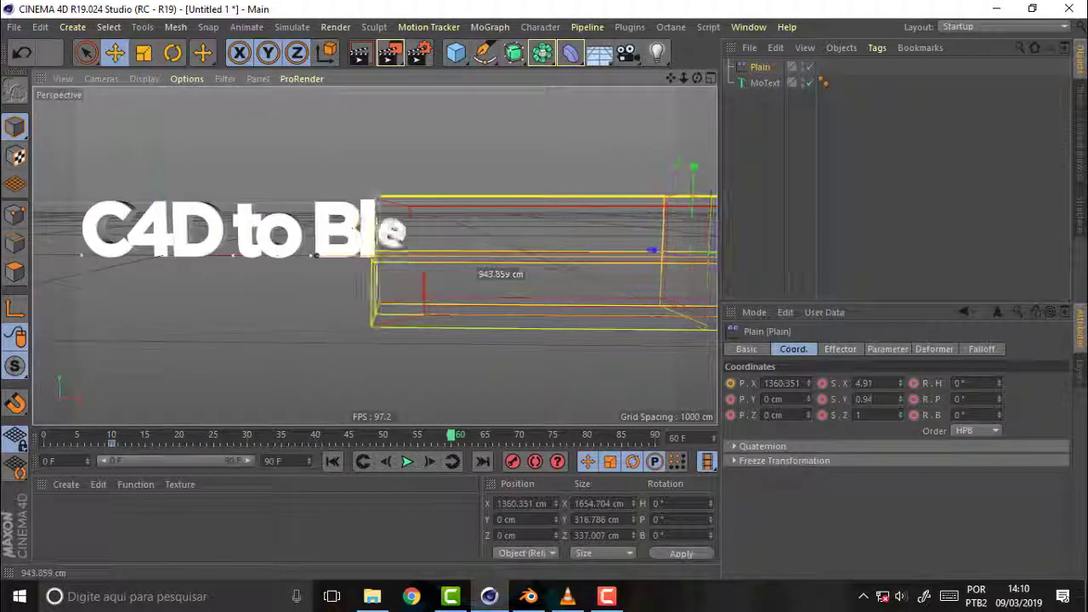
pyautogui.moveTo(595, 274); pyautogui.dragTo(587, 275)
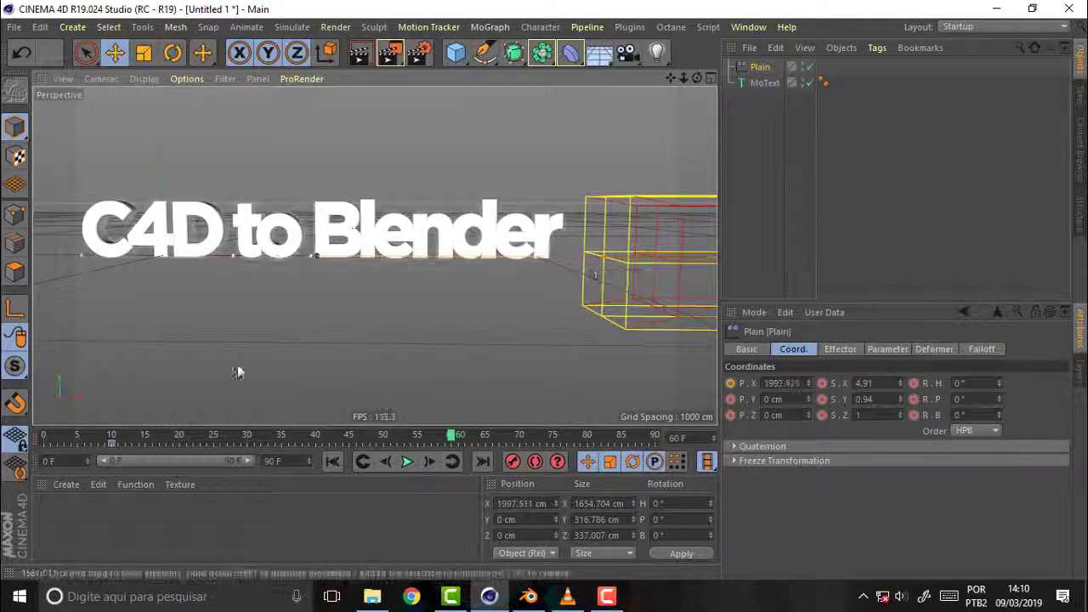
pyautogui.moveTo(453, 442)
pyautogui.mouseDown()
pyautogui.moveTo(289, 459)
pyautogui.moveTo(322, 466)
pyautogui.moveTo(110, 470)
pyautogui.mouseUp()
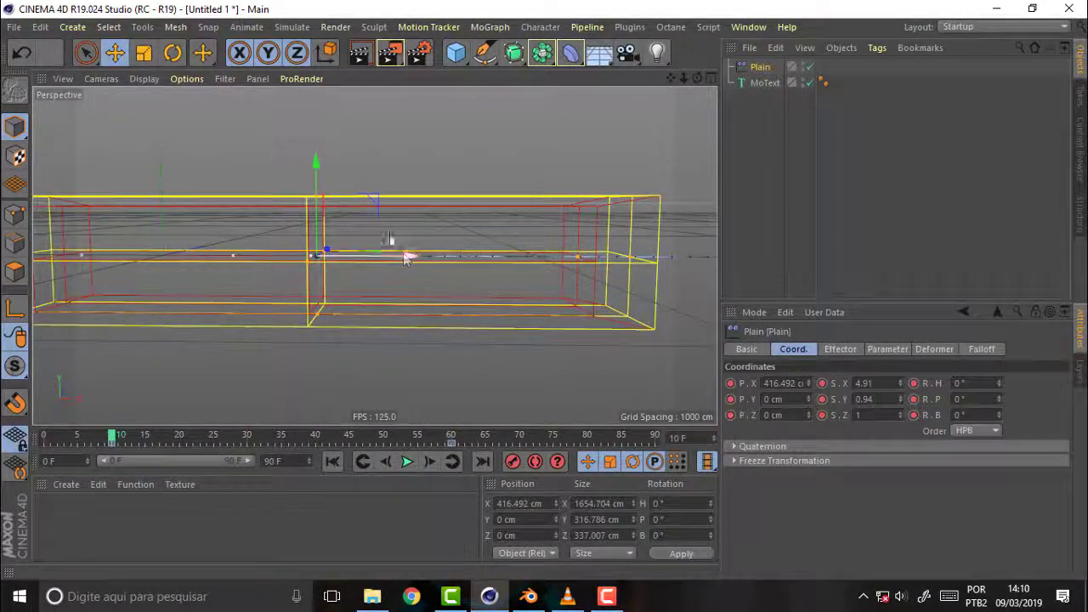
# Resize the Plain effector's box to about 1775 cm, then check the reveal at frame 66
pyautogui.press('t')
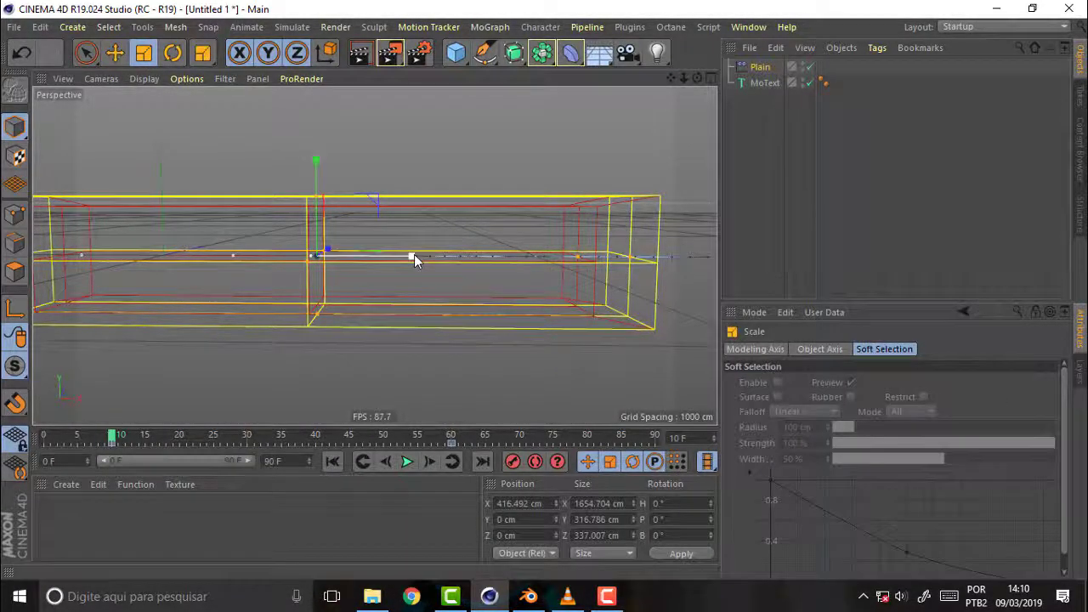
pyautogui.moveTo(415, 254); pyautogui.dragTo(419, 256)
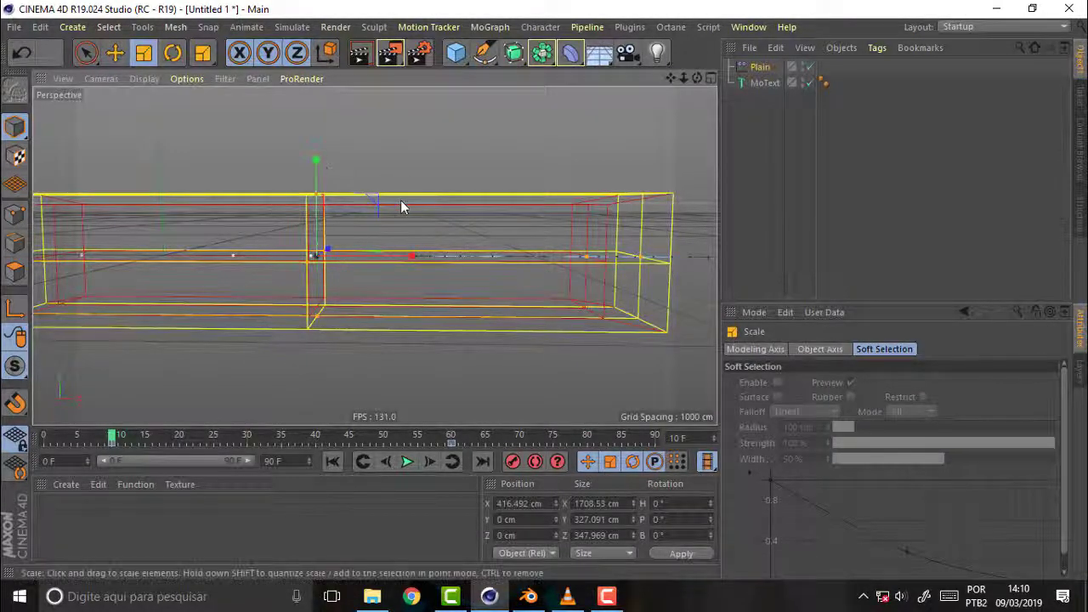
pyautogui.moveTo(375, 196); pyautogui.dragTo(377, 212)
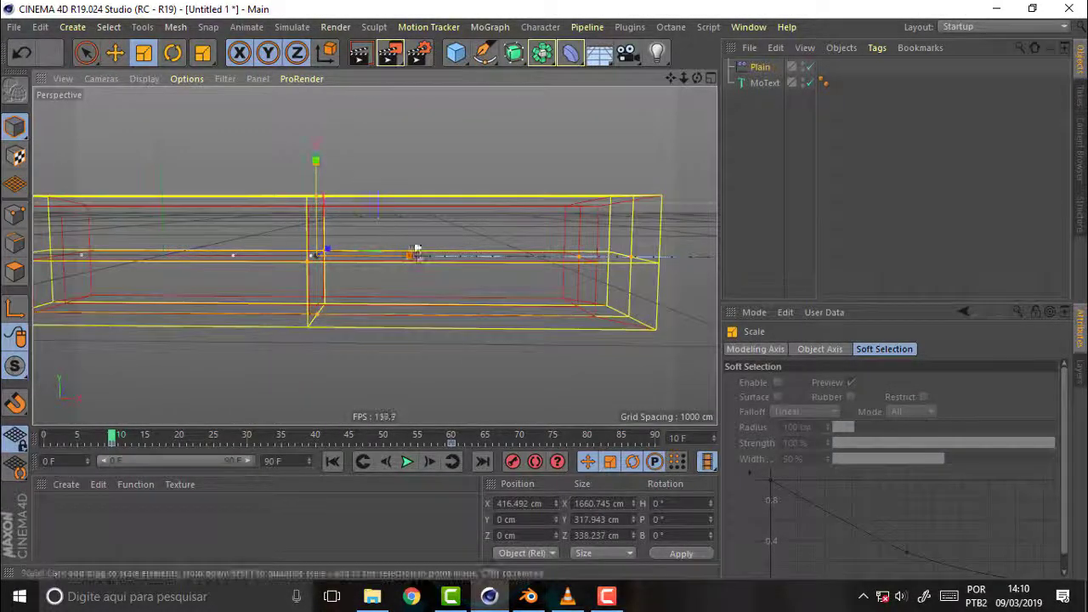
pyautogui.click(598, 209)
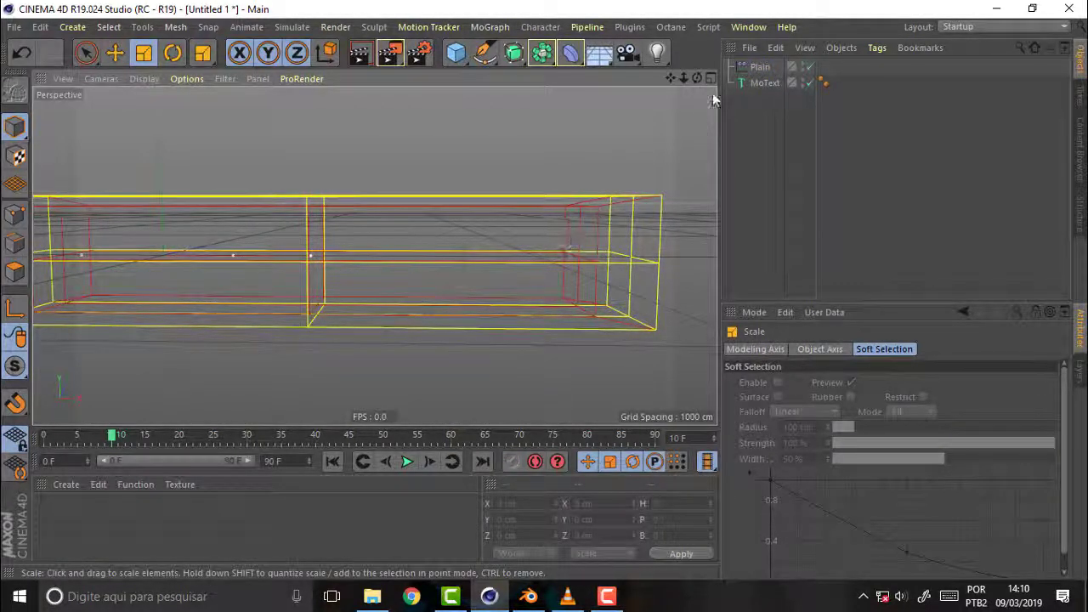
pyautogui.click(580, 258)
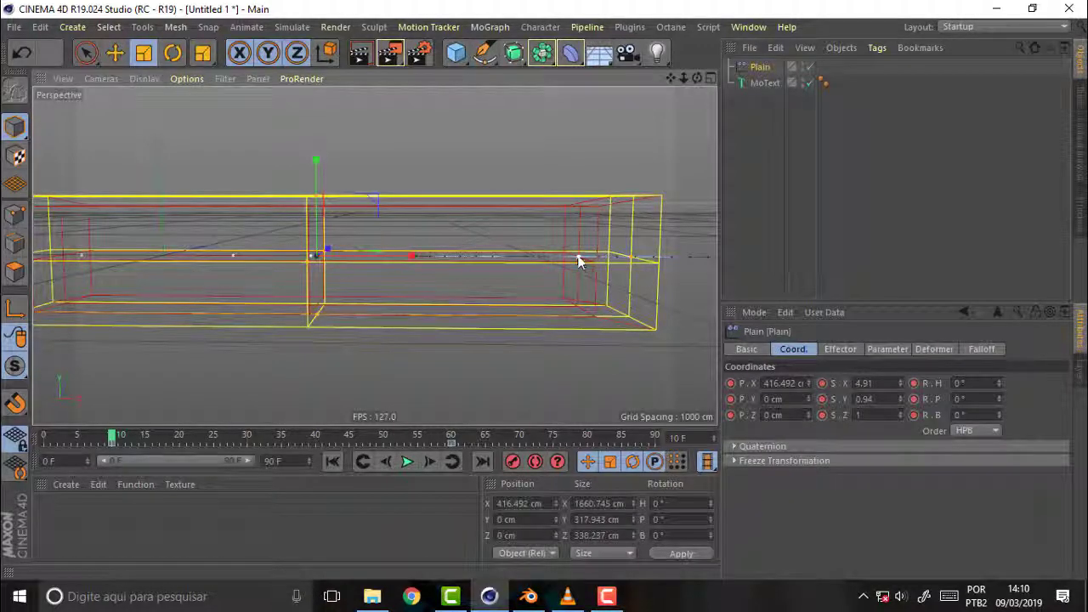
pyautogui.moveTo(596, 207)
pyautogui.mouseDown()
pyautogui.moveTo(633, 197)
pyautogui.moveTo(599, 176)
pyautogui.mouseUp()
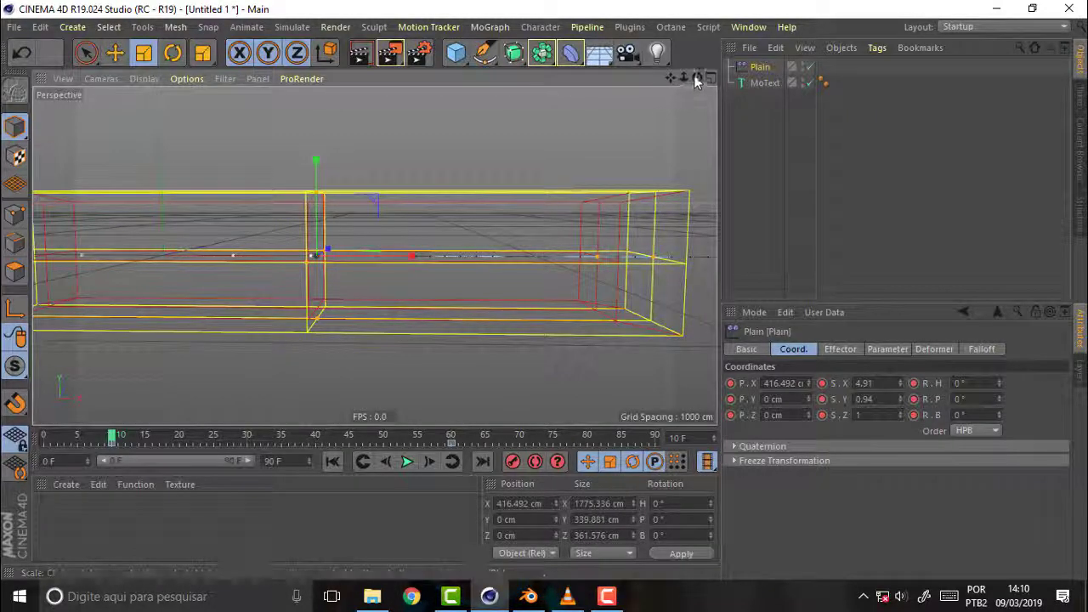
pyautogui.moveTo(698, 77); pyautogui.dragTo(655, 127)
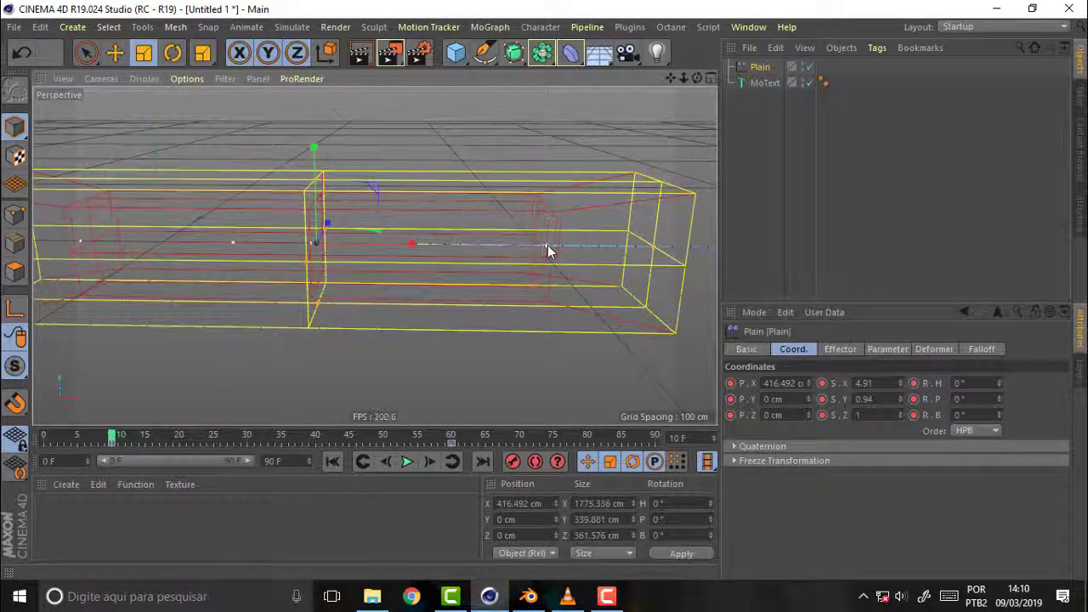
pyautogui.click(114, 441)
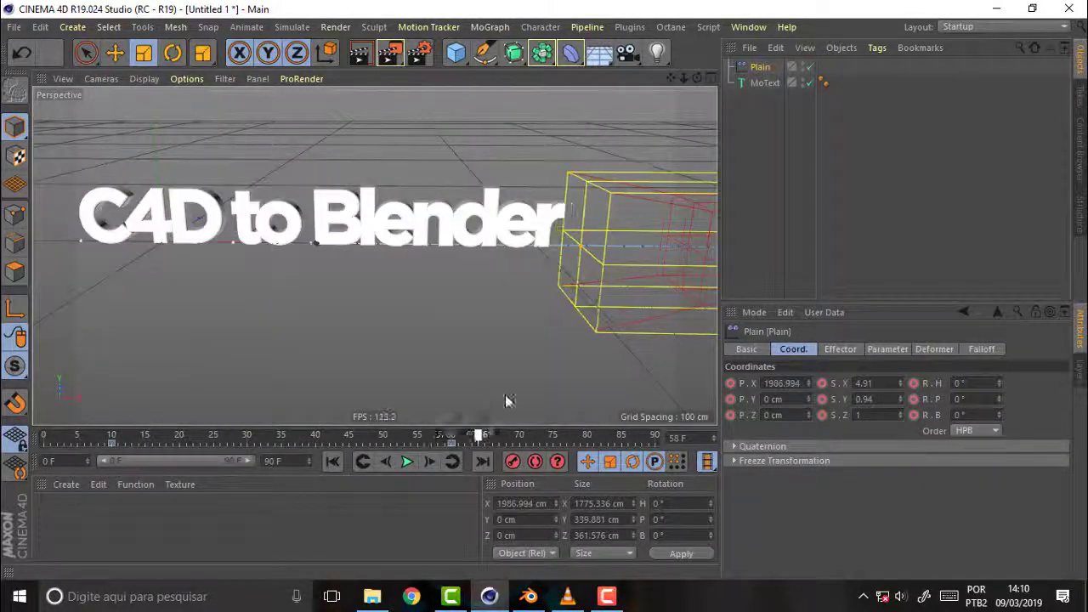
pyautogui.moveTo(417, 414)
pyautogui.mouseDown()
pyautogui.moveTo(260, 418)
pyautogui.moveTo(493, 414)
pyautogui.mouseUp()
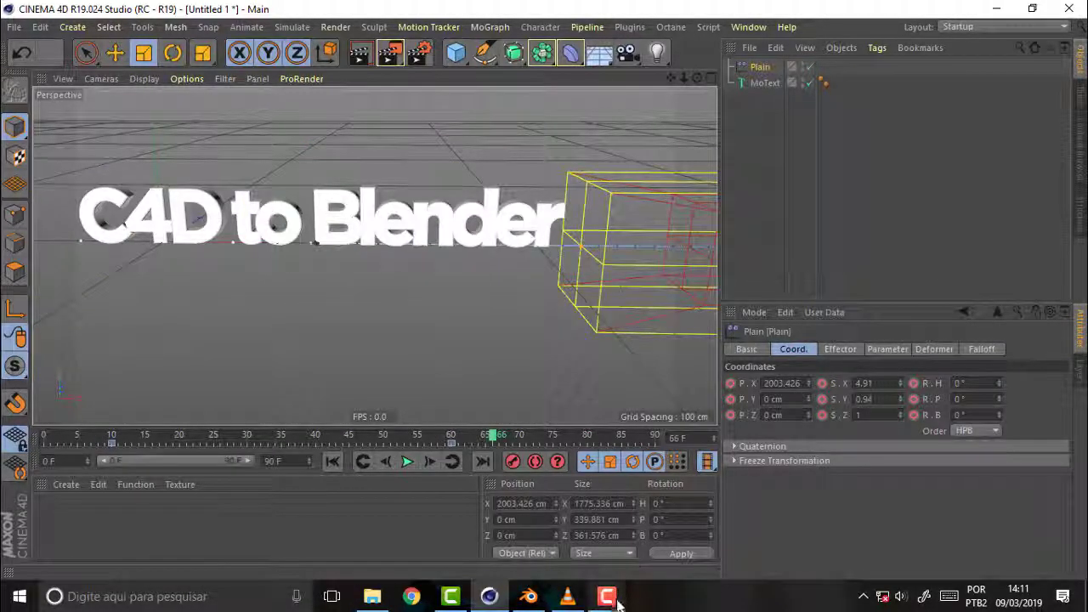
# Add a Delay effector to the MoText from the MoGraph menu
pyautogui.click(764, 83)
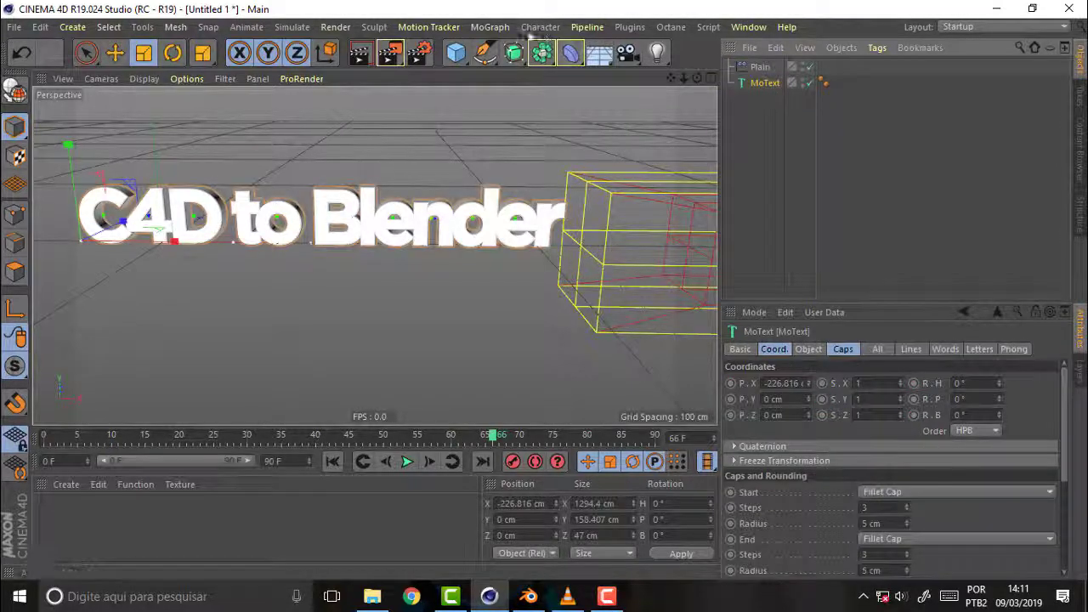
pyautogui.click(491, 28)
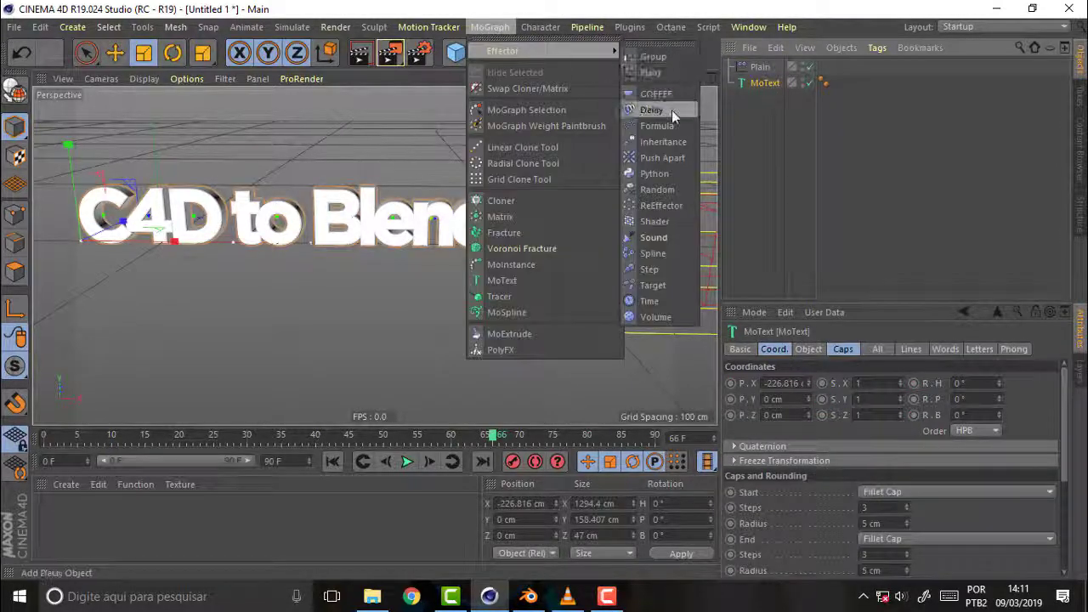
pyautogui.click(672, 108)
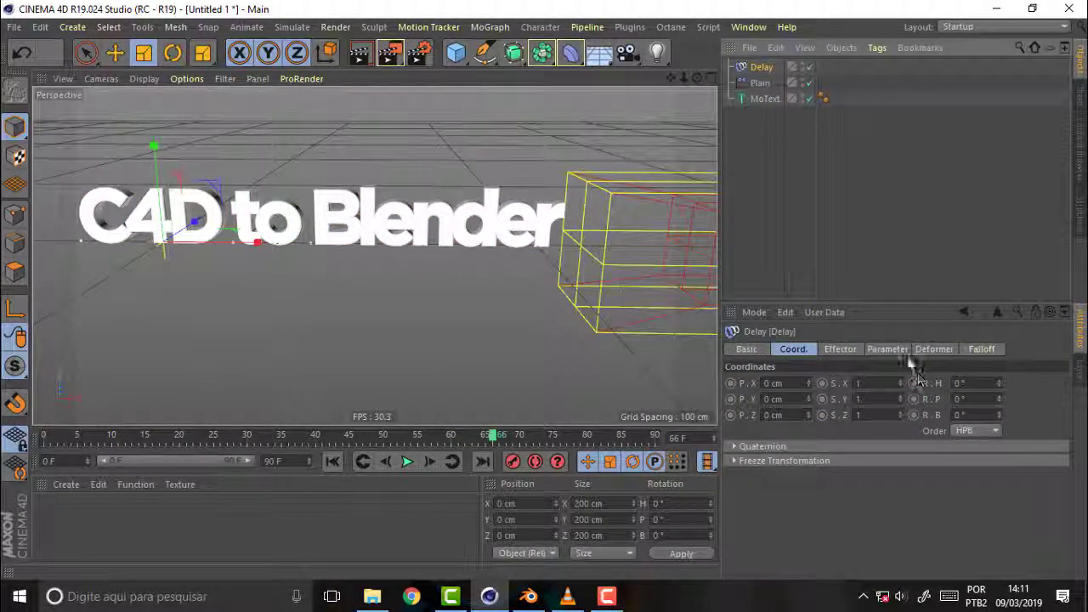
# Set the Delay effector's mode to Spring and play the animation to preview it
pyautogui.click(935, 350)
pyautogui.click(892, 349)
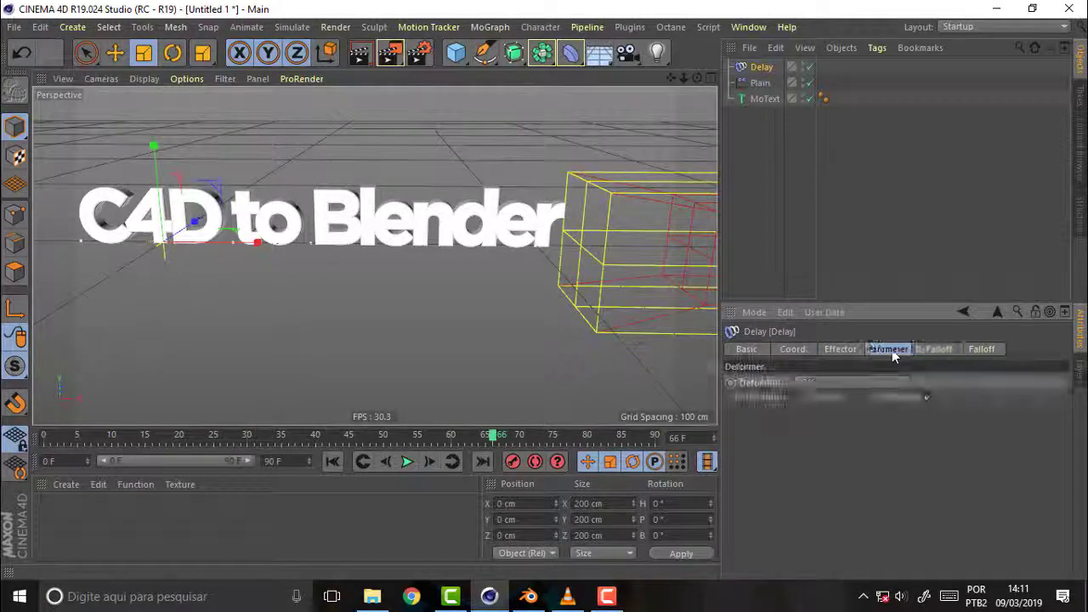
pyautogui.click(829, 351)
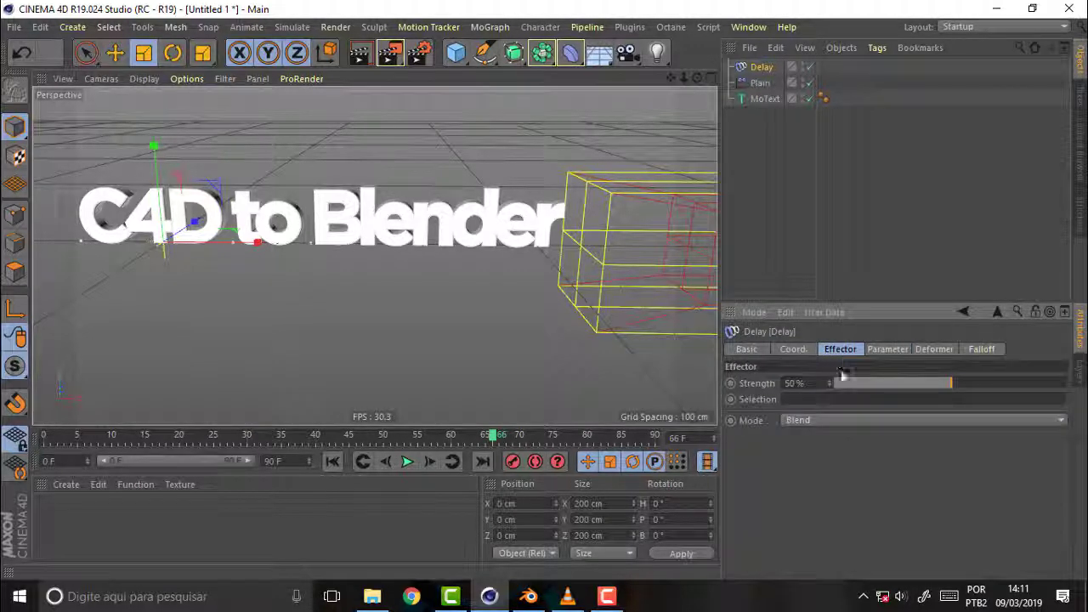
pyautogui.click(866, 422)
pyautogui.click(842, 466)
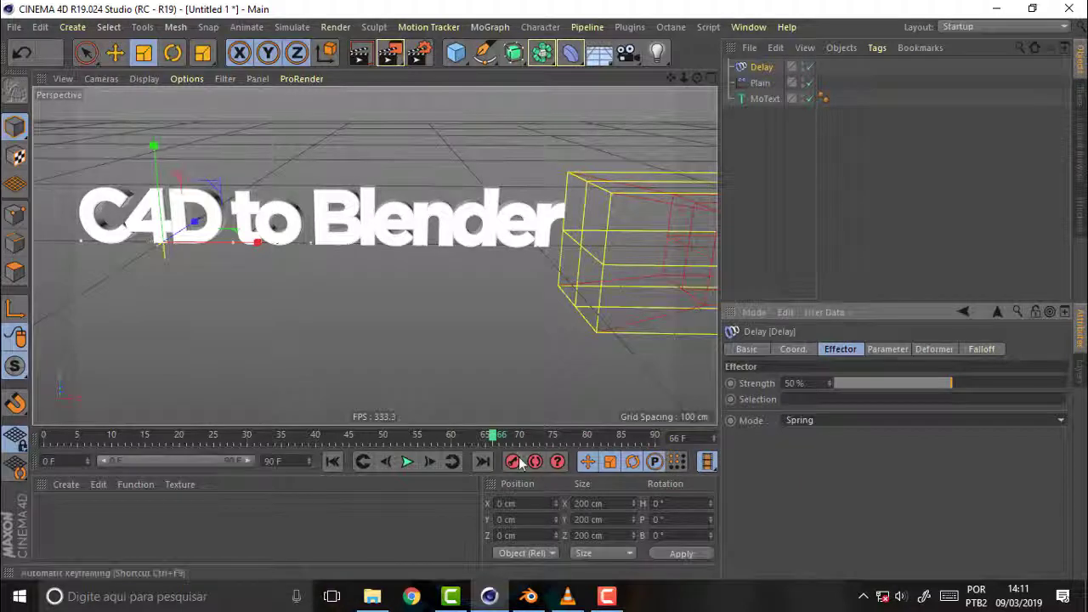
pyautogui.click(405, 464)
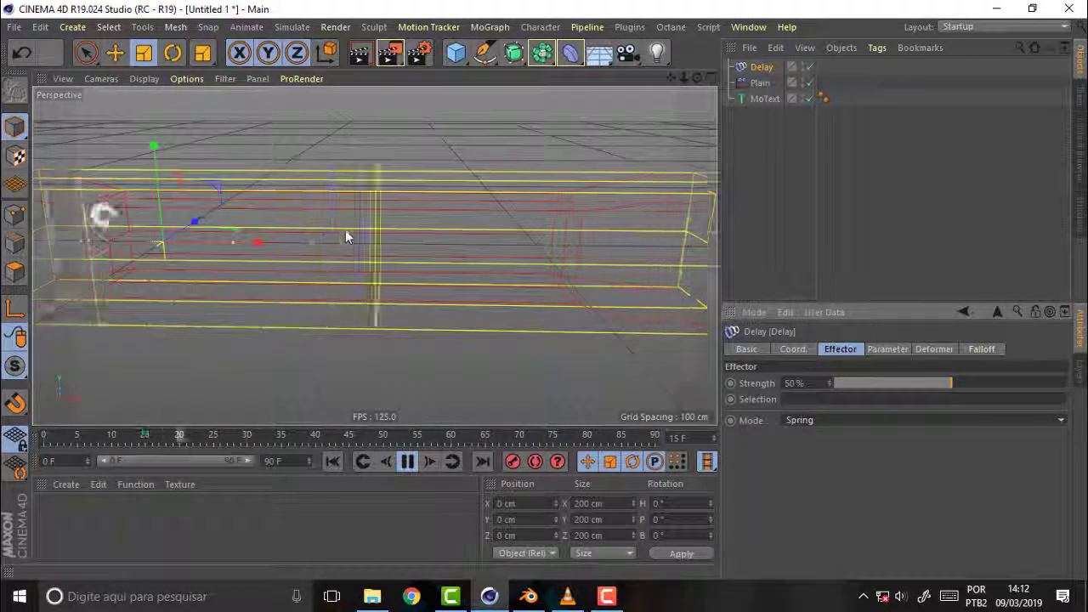
# Set the Delay effector's Strength to 75% and play back the springier reveal
pyautogui.click(409, 462)
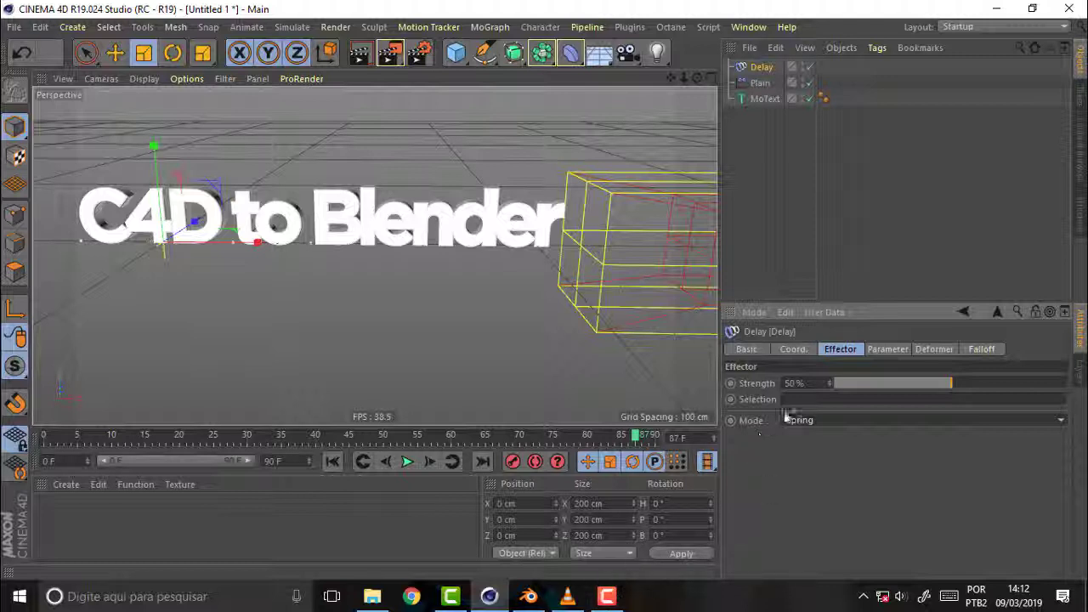
pyautogui.click(797, 387)
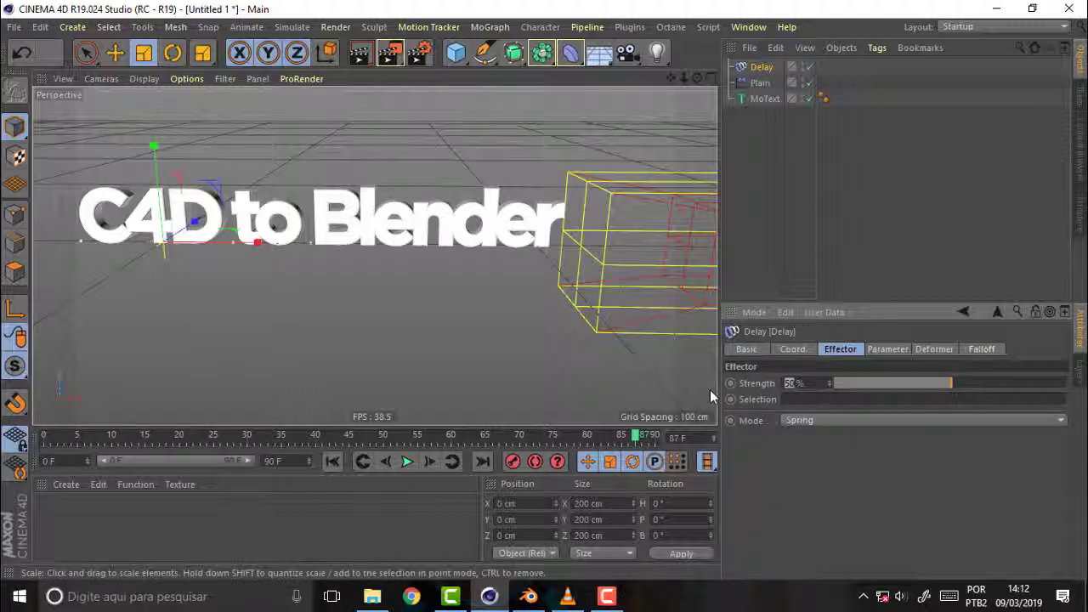
pyautogui.write('75')
pyautogui.press('Return')
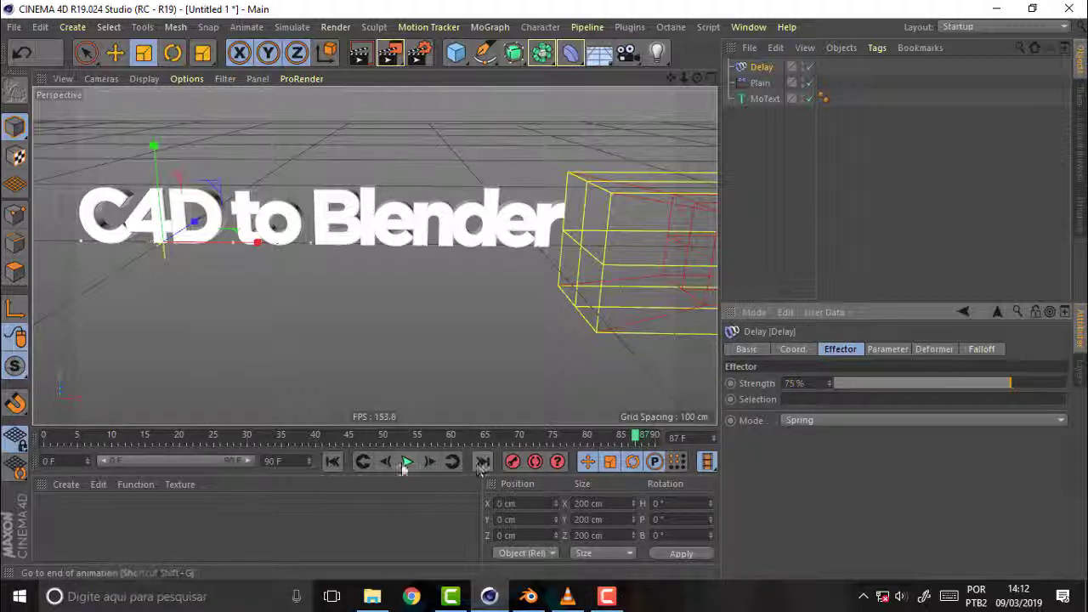
pyautogui.click(408, 462)
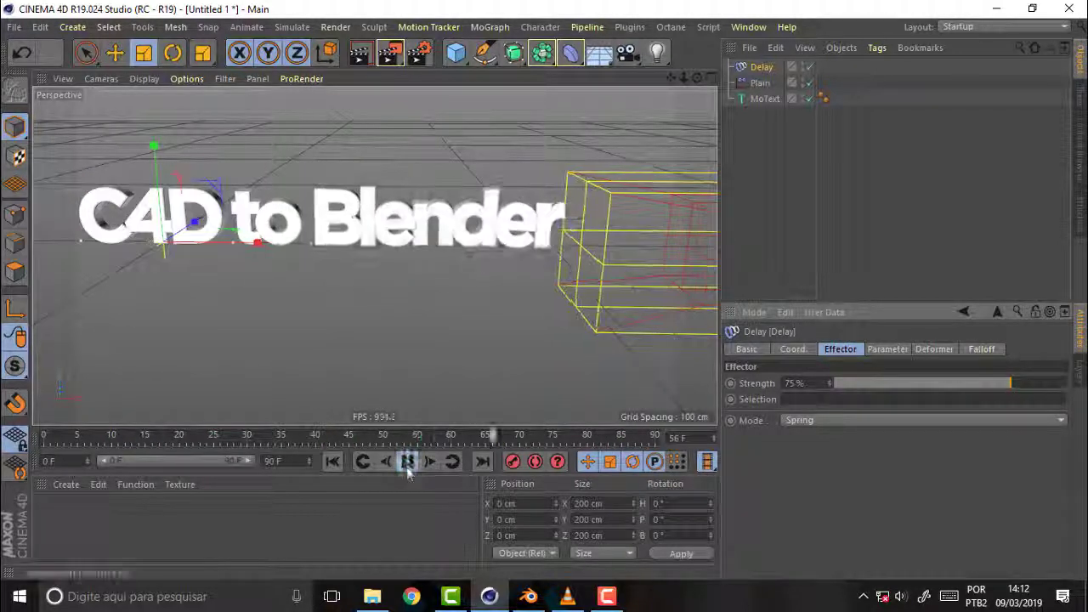
pyautogui.press('F8')
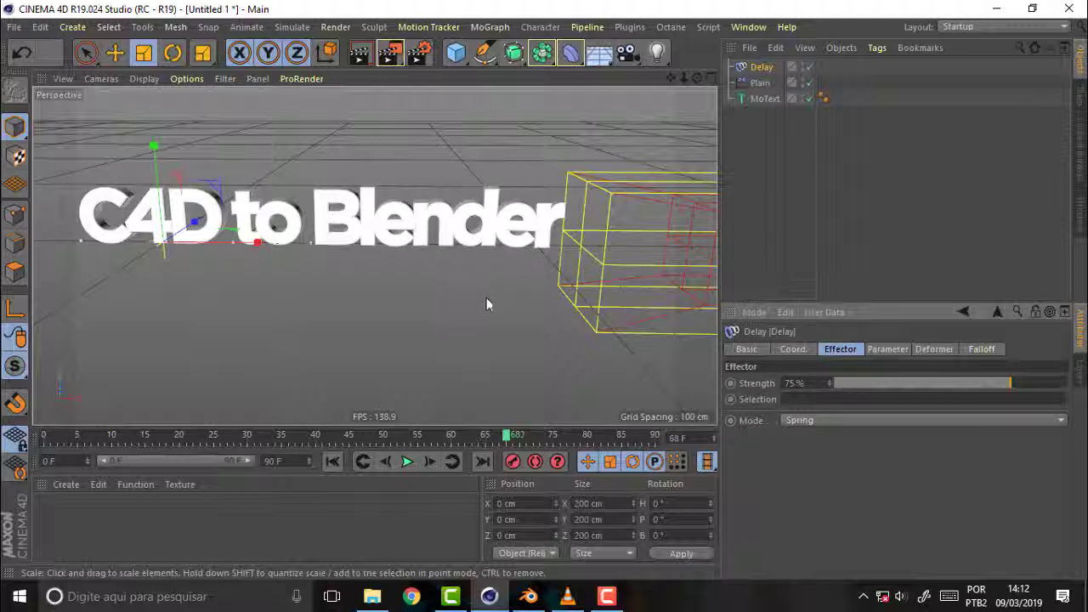
pyautogui.click(606, 598)
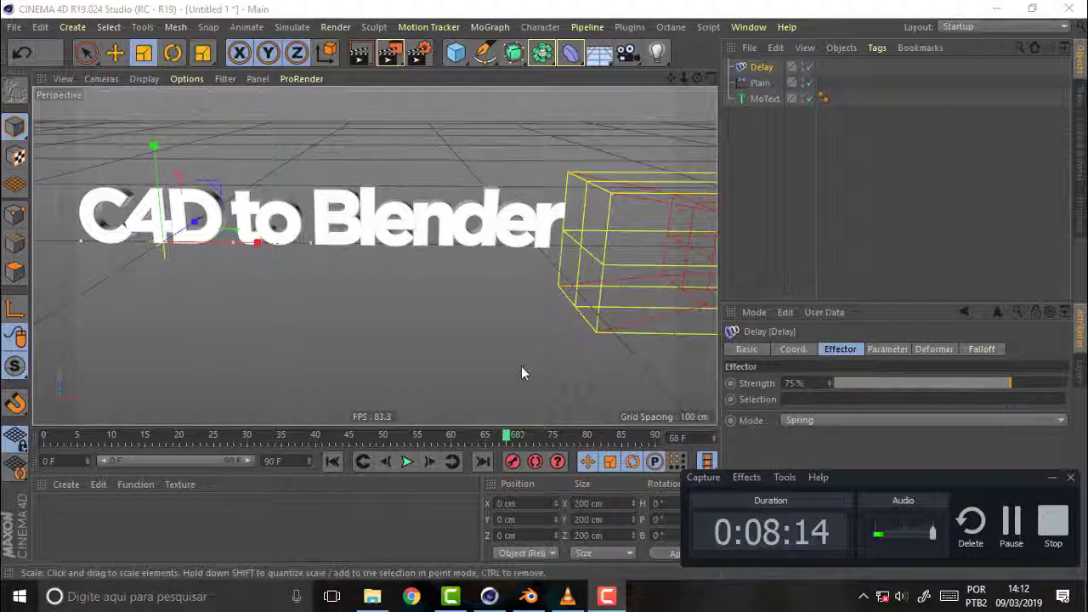